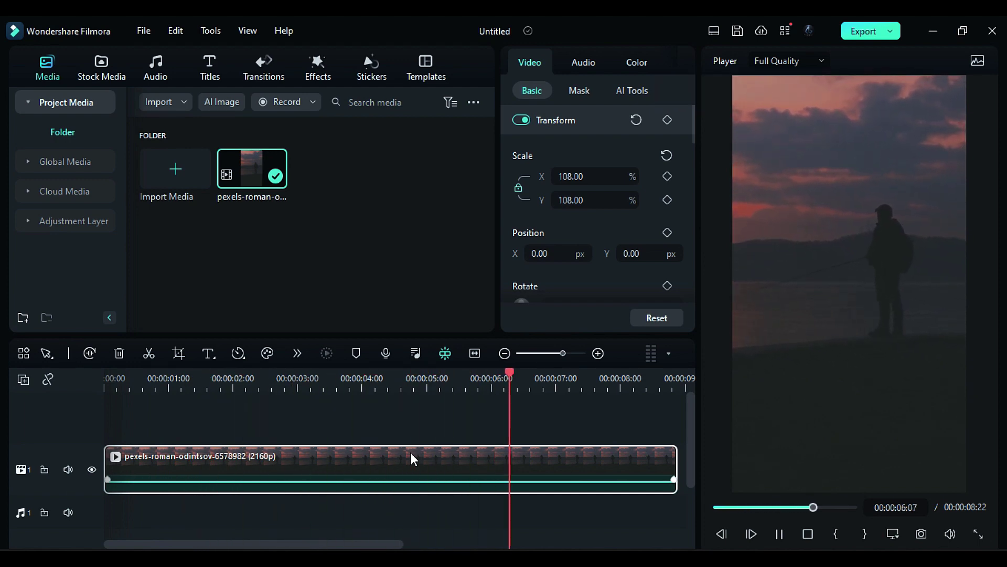
Stop playback and browse to the Boris FX Particle effects in the Effects library.
{"action": "key", "text": "space"}
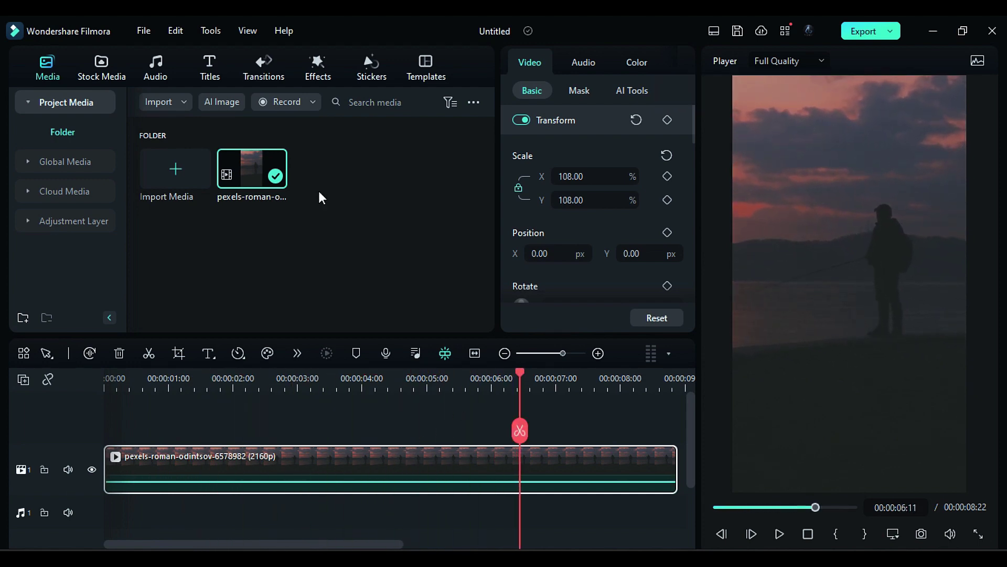
{"action": "left_click", "coordinate": [318, 78]}
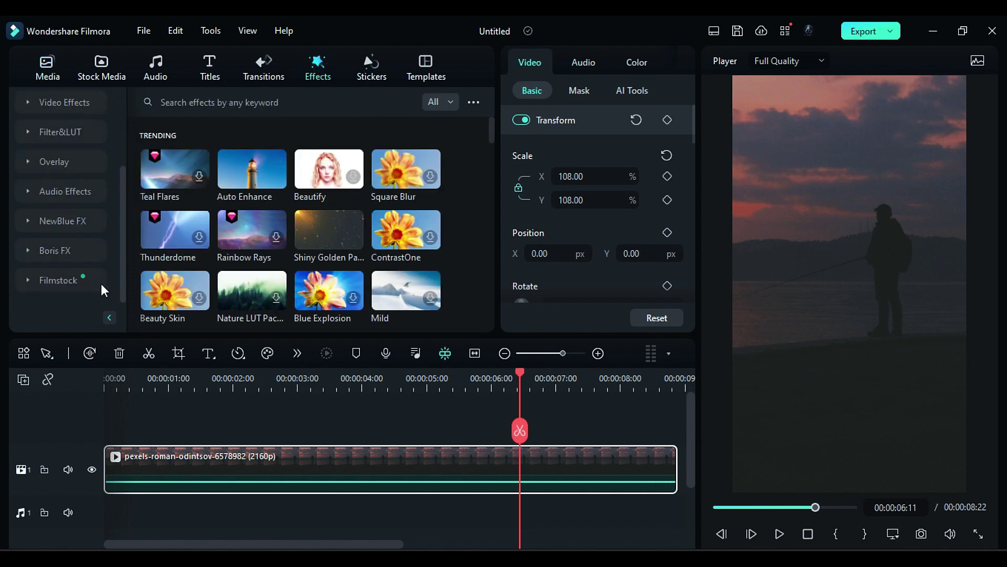
{"action": "left_click", "coordinate": [32, 251]}
{"action": "scroll", "coordinate": [42, 265], "scroll_direction": "down", "scroll_amount": 3}
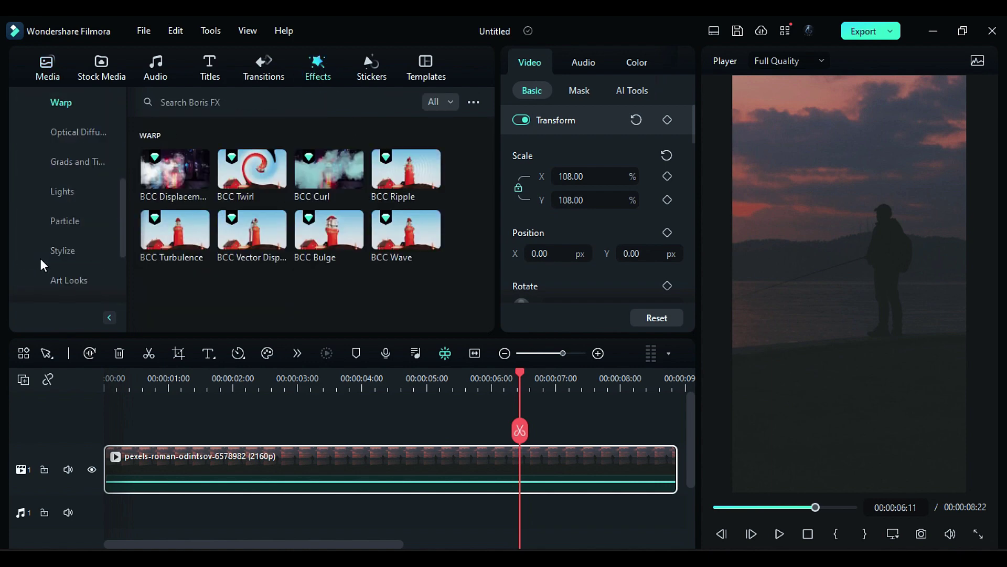
{"action": "left_click", "coordinate": [68, 221]}
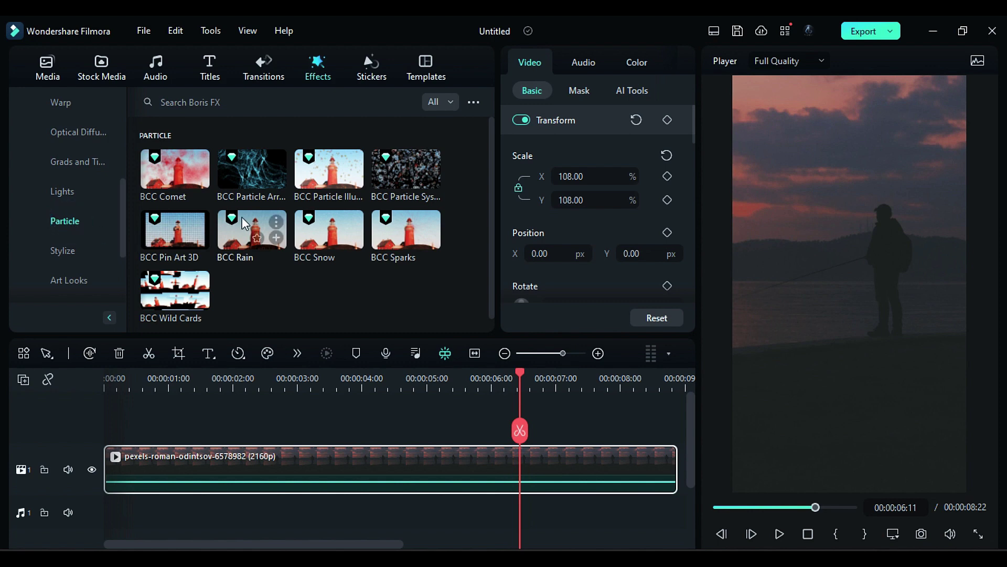
Add BCC Particle Illusion on track 2, stretch it to clip length, and launch PI 2023.
{"action": "left_click_drag", "start_coordinate": [311, 178], "coordinate": [113, 456]}
{"action": "left_click_drag", "start_coordinate": [427, 458], "coordinate": [677, 496]}
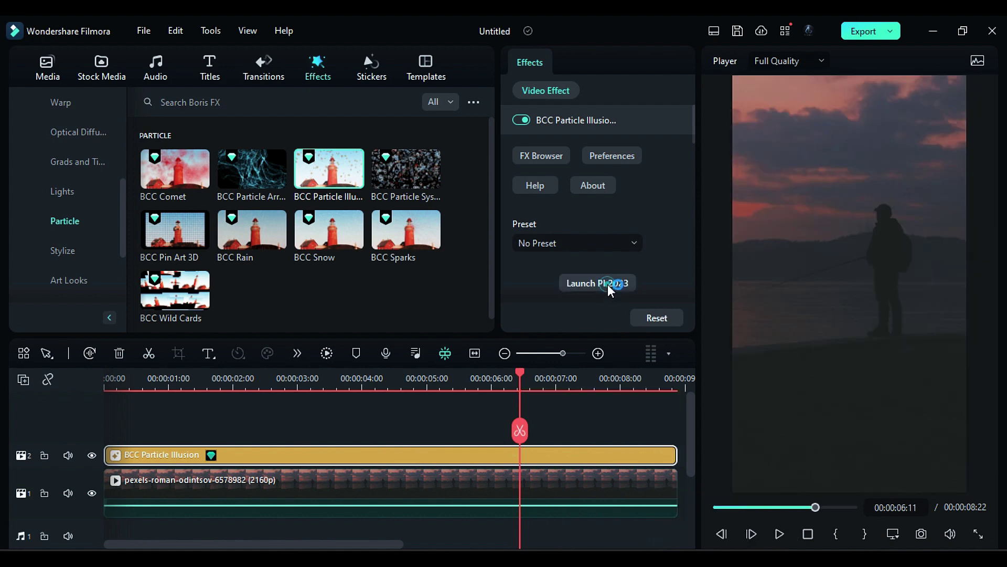
{"action": "left_click", "coordinate": [608, 287]}
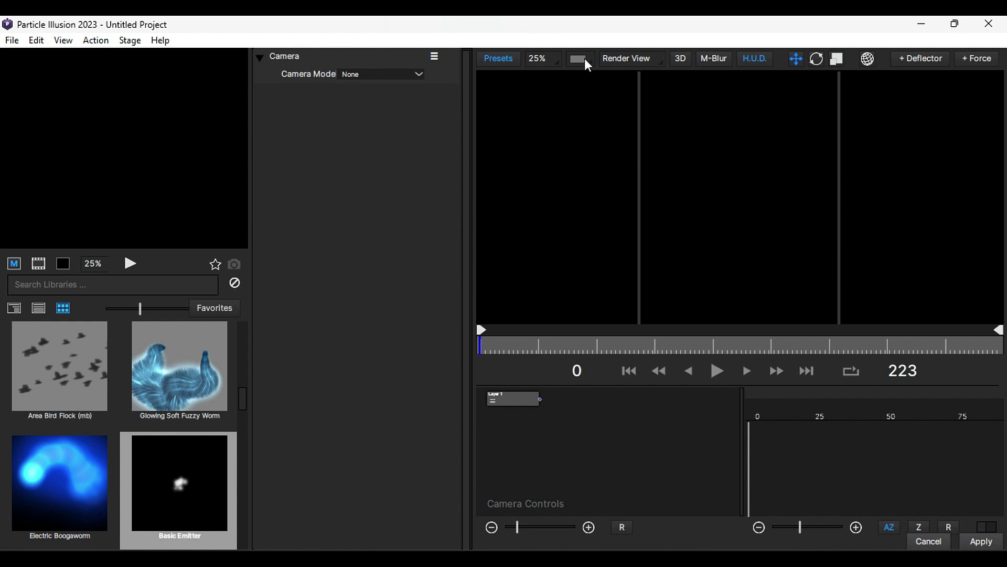
Set the viewer background to Composite over Source Video and add a Basic Emitter.
{"action": "left_click", "coordinate": [587, 63]}
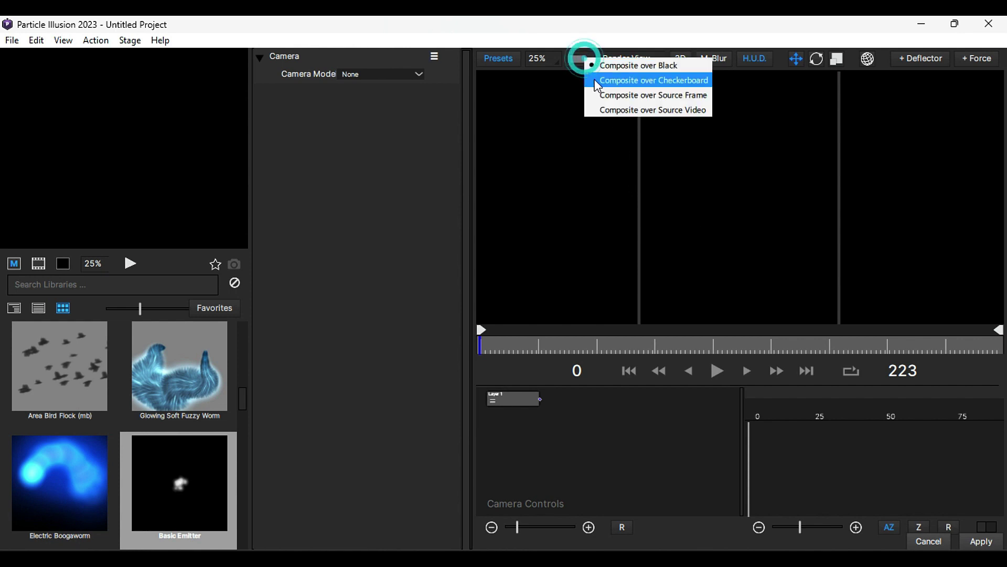
{"action": "left_click", "coordinate": [615, 111]}
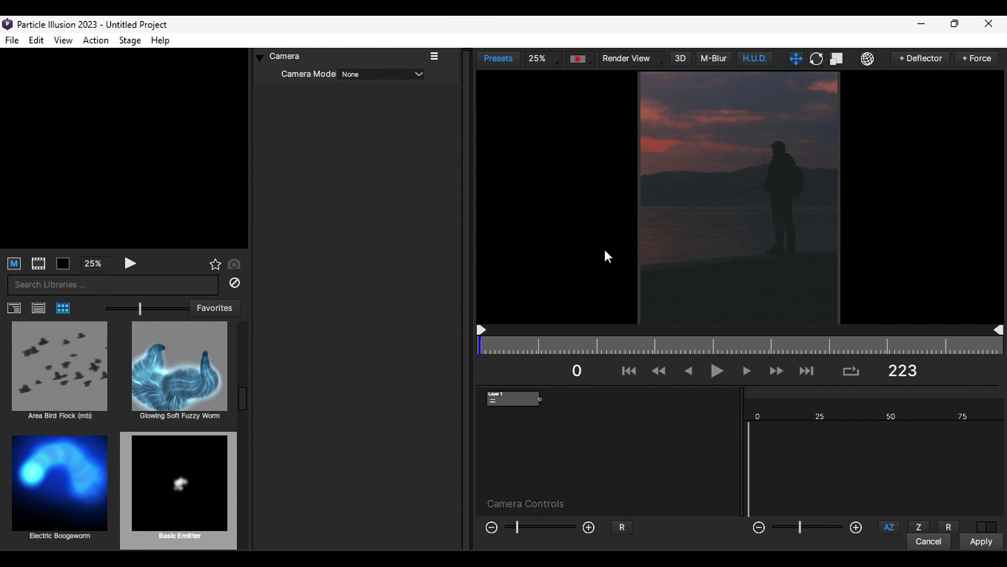
{"action": "double_click", "coordinate": [196, 497]}
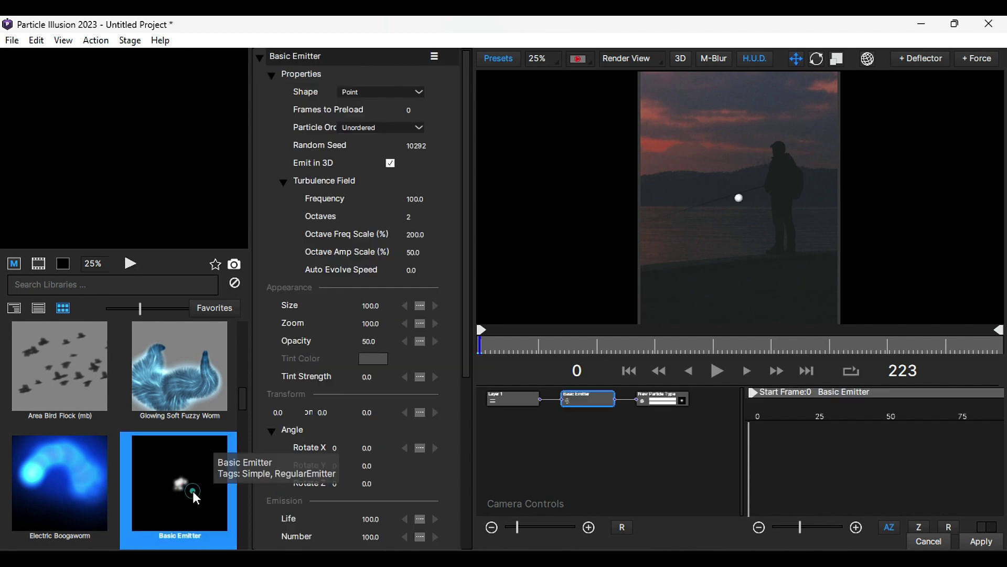
Open the emitter's Shape Editor maximized and start importing a new shape image.
{"action": "left_click", "coordinate": [653, 401]}
{"action": "left_click", "coordinate": [392, 96]}
{"action": "left_click", "coordinate": [843, 27]}
{"action": "left_click", "coordinate": [835, 502]}
Open the second district_9 spaceship PNG from the UFO folder.
{"action": "left_click", "coordinate": [91, 361]}
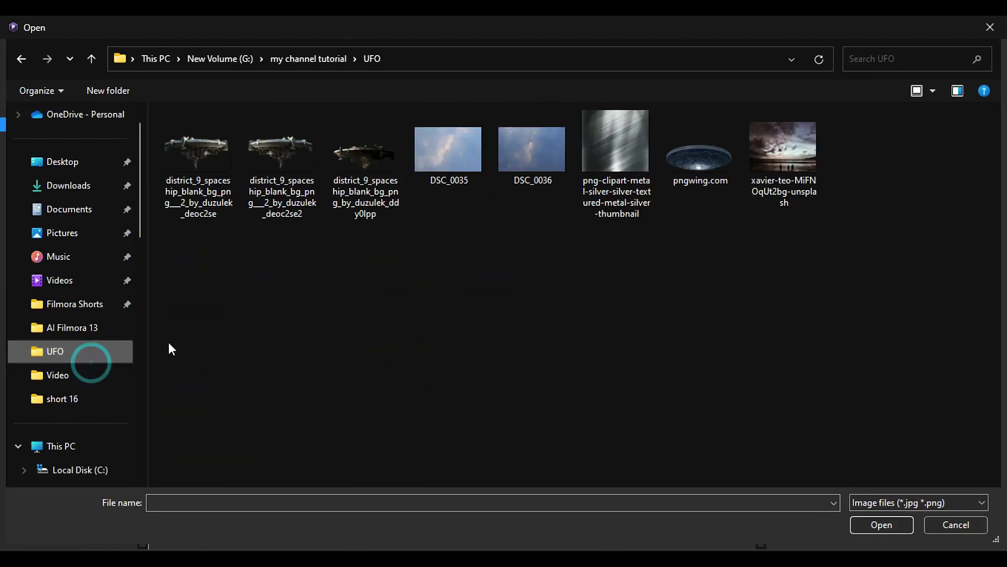
{"action": "left_click", "coordinate": [218, 161]}
{"action": "left_click", "coordinate": [271, 160]}
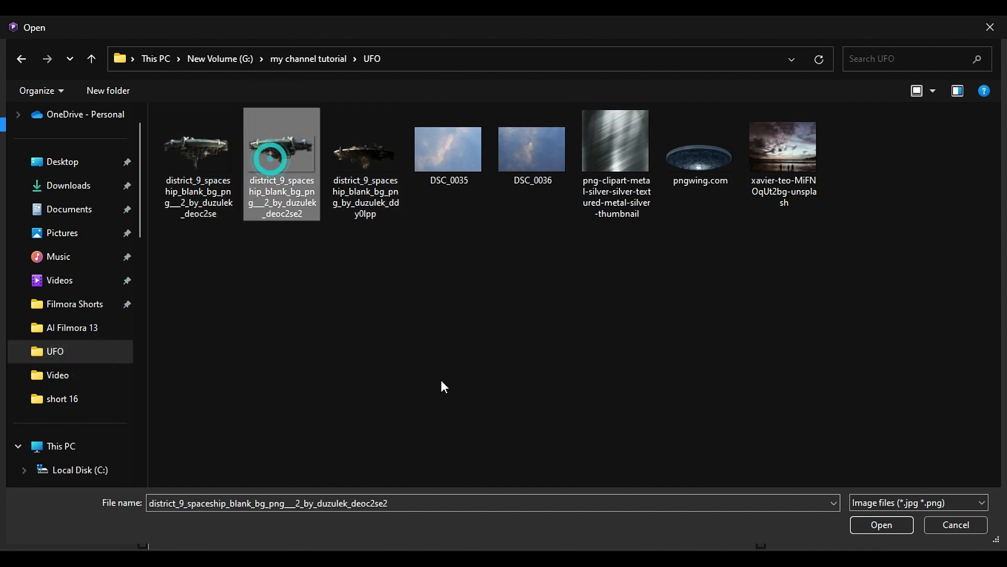
{"action": "left_click", "coordinate": [877, 524]}
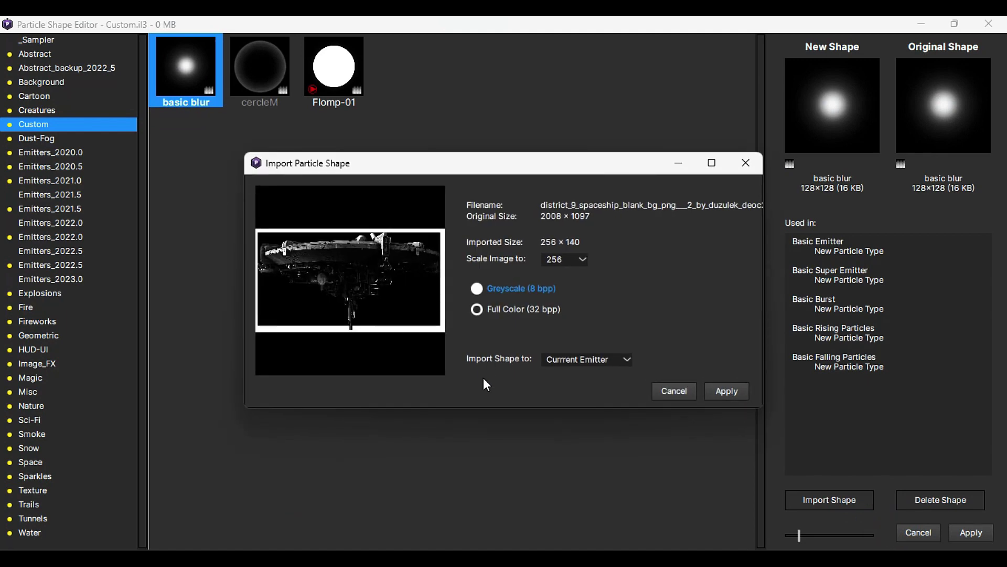
Import the spaceship in Full Color at scale 1024 and apply it as the particle shape.
{"action": "left_click", "coordinate": [514, 311]}
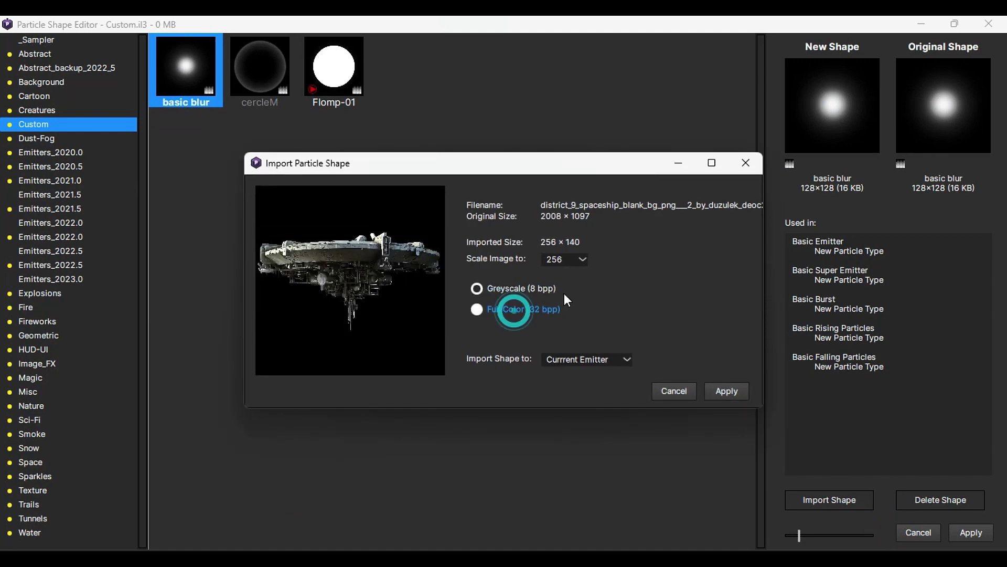
{"action": "left_click", "coordinate": [579, 259]}
{"action": "left_click", "coordinate": [581, 350]}
{"action": "left_click", "coordinate": [580, 352]}
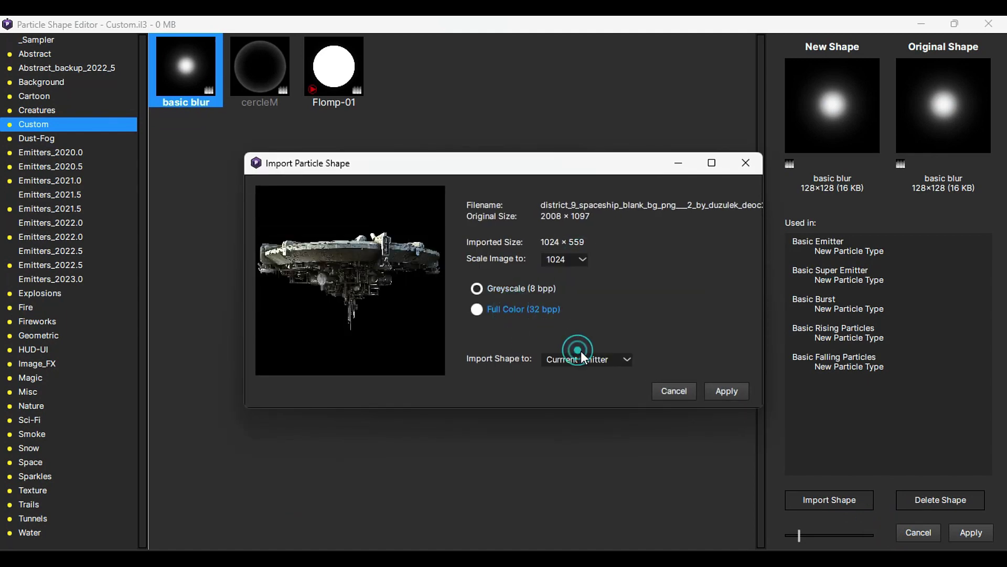
{"action": "left_click", "coordinate": [719, 397]}
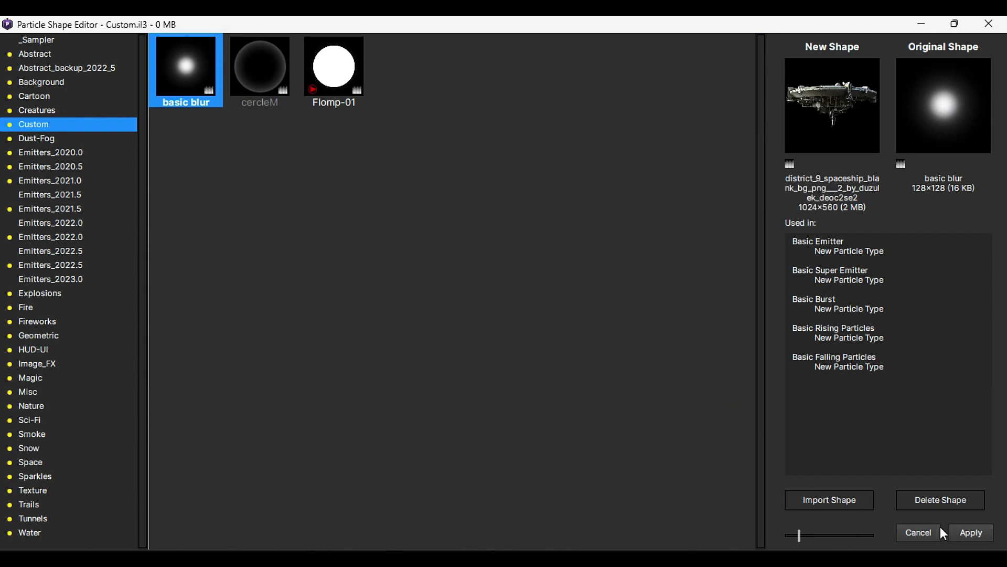
{"action": "left_click", "coordinate": [967, 533]}
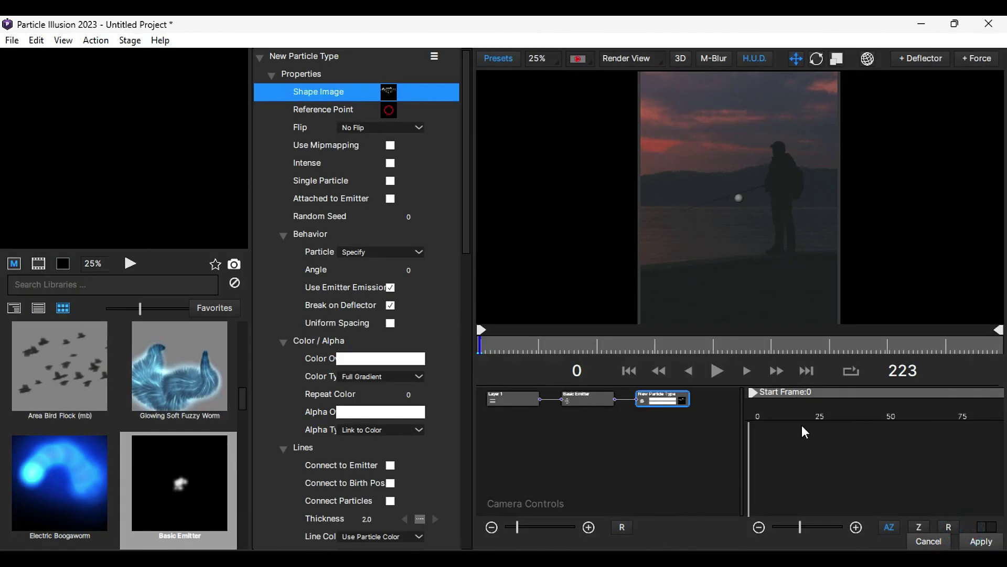
Enable Single Particle, Attached and Connect to Emitter, and set Velocity to 0.
{"action": "left_click", "coordinate": [391, 182]}
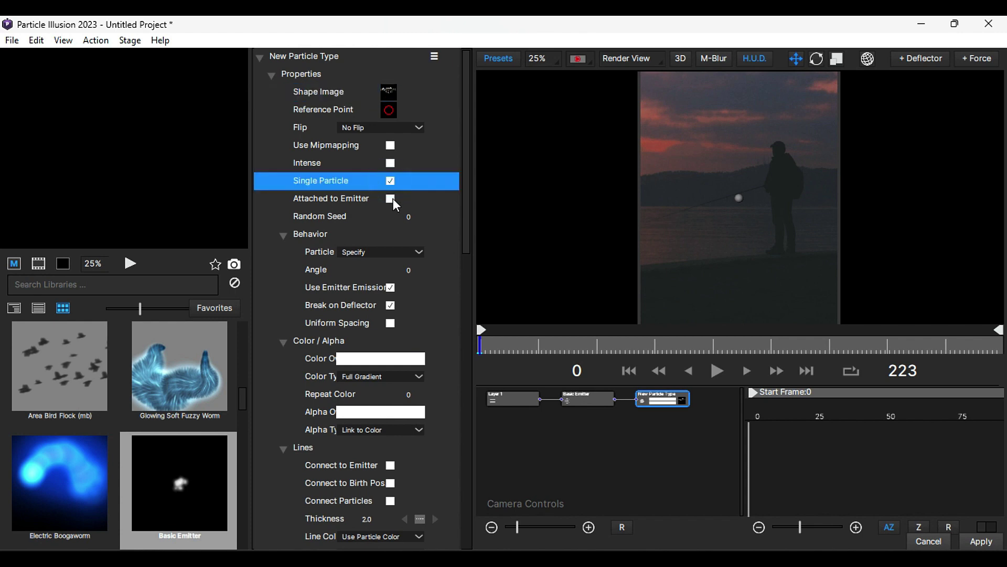
{"action": "left_click", "coordinate": [390, 198]}
{"action": "scroll", "coordinate": [441, 293], "scroll_direction": "down", "scroll_amount": 5}
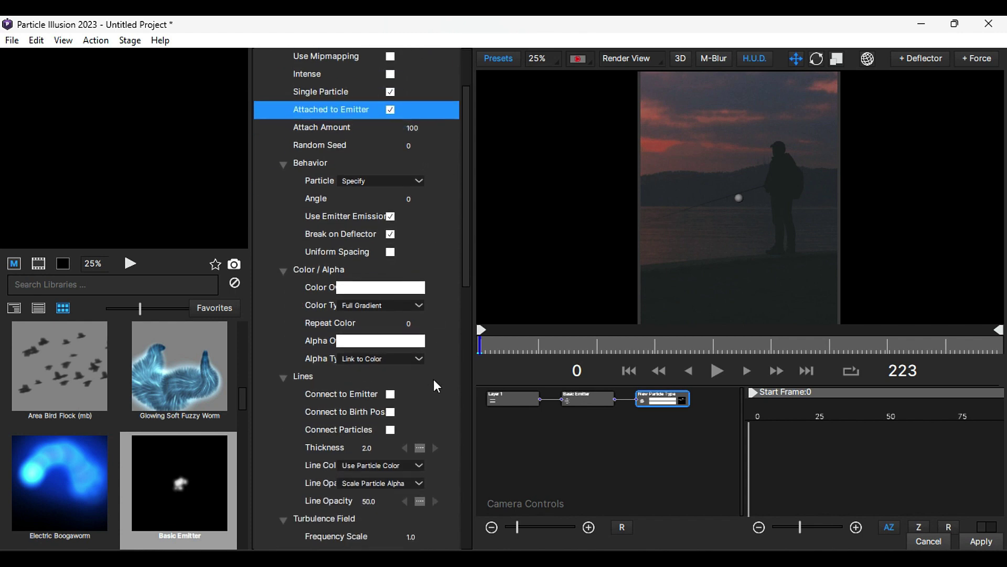
{"action": "left_click", "coordinate": [392, 394]}
{"action": "scroll", "coordinate": [399, 404], "scroll_direction": "down", "scroll_amount": 18}
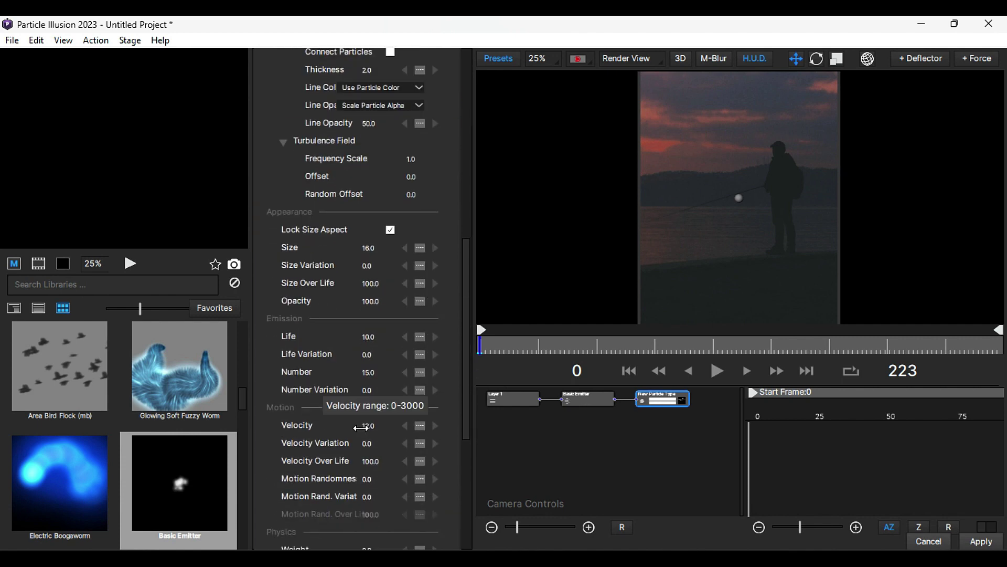
{"action": "left_click_drag", "start_coordinate": [360, 427], "coordinate": [320, 437]}
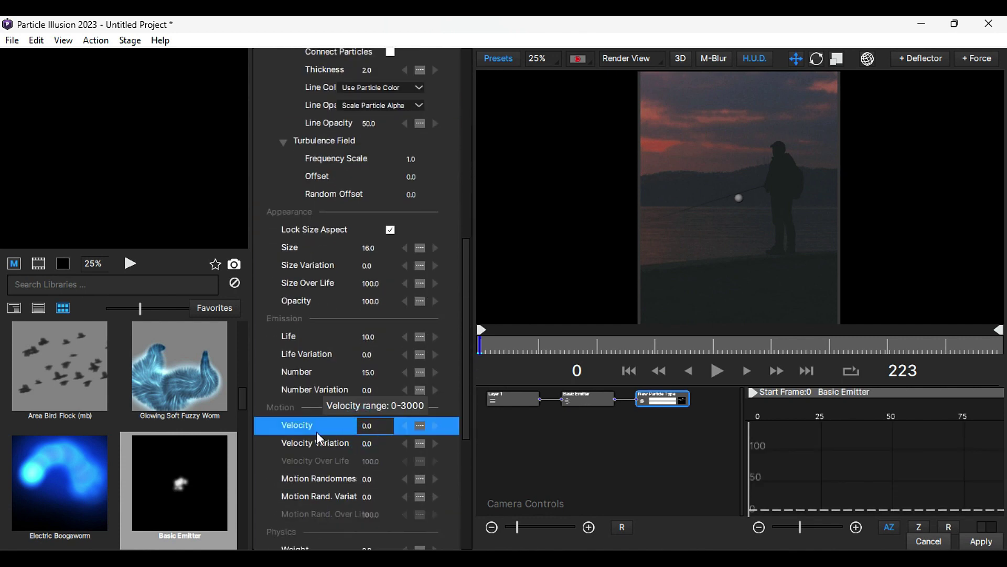
Set particle Size to 600, then Basic Emitter Opacity 100 and Tint Strength 56.
{"action": "scroll", "coordinate": [369, 386], "scroll_direction": "up", "scroll_amount": 3}
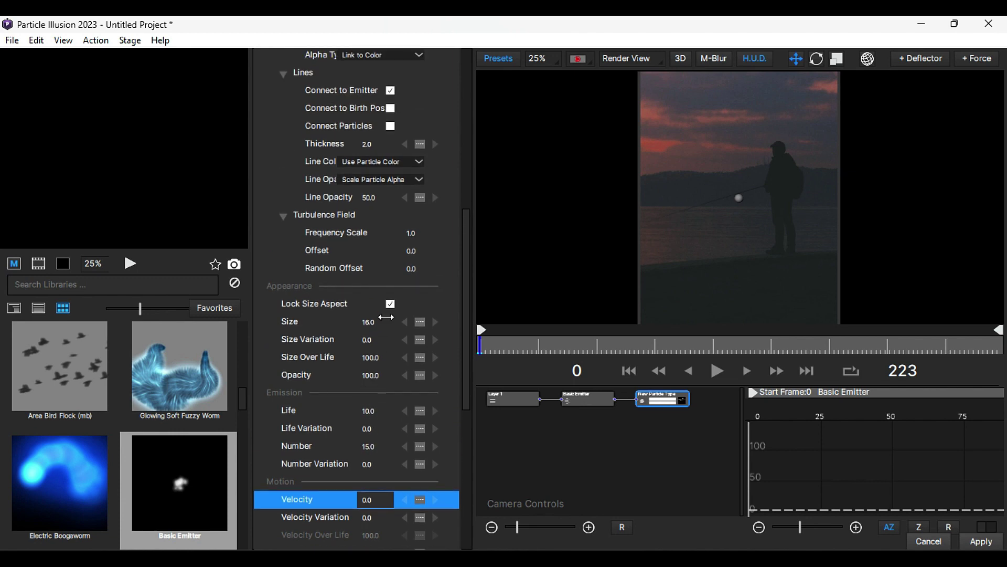
{"action": "left_click_drag", "start_coordinate": [386, 317], "coordinate": [436, 323]}
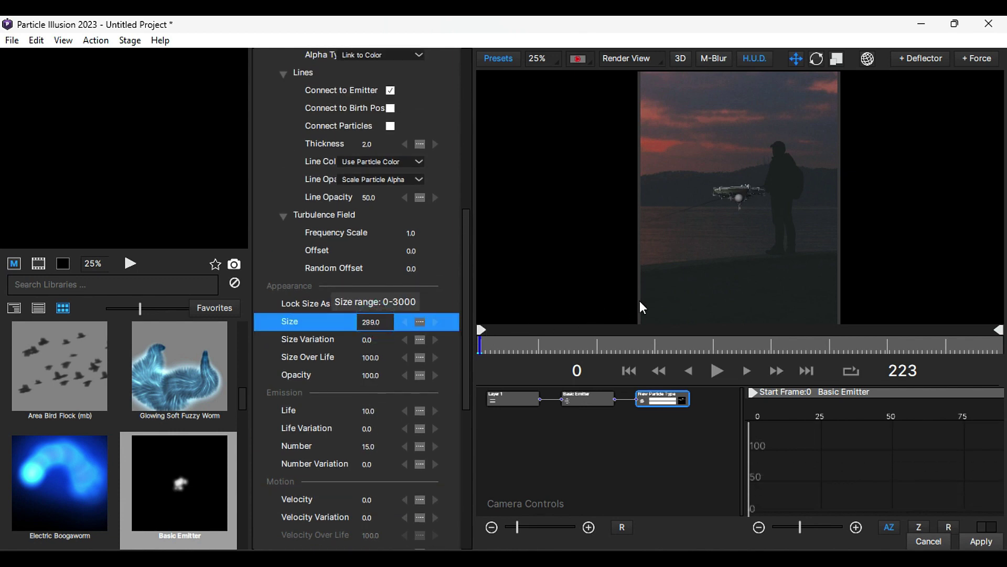
{"action": "left_click_drag", "start_coordinate": [655, 305], "coordinate": [829, 267]}
{"action": "left_click", "coordinate": [581, 397]}
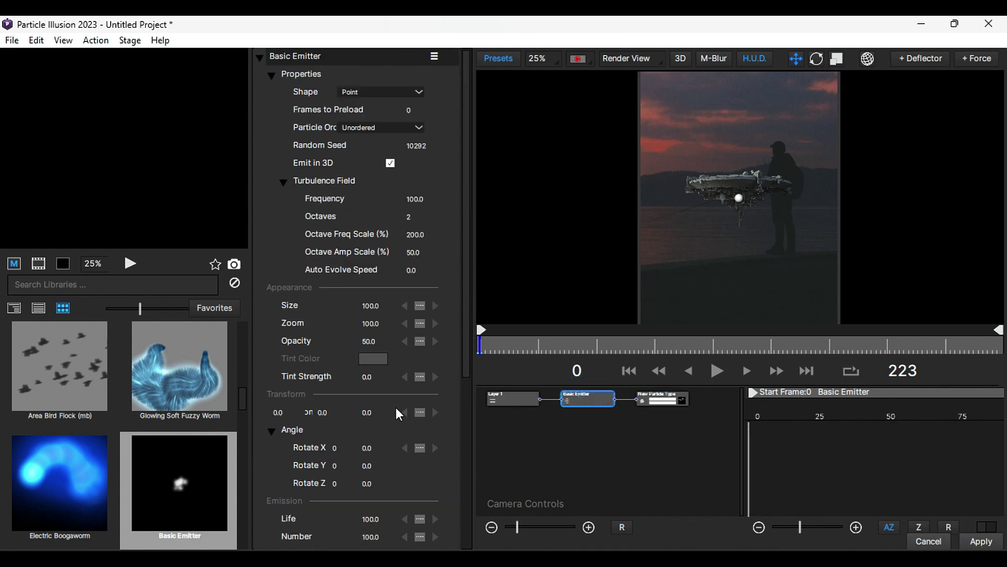
{"action": "left_click_drag", "start_coordinate": [373, 342], "coordinate": [414, 341]}
{"action": "left_click_drag", "start_coordinate": [372, 377], "coordinate": [358, 408]}
Apply the particle design back in Filmora and set the effect transforms to Emitter.
{"action": "left_click", "coordinate": [979, 544]}
{"action": "scroll", "coordinate": [692, 140], "scroll_direction": "down", "scroll_amount": 5}
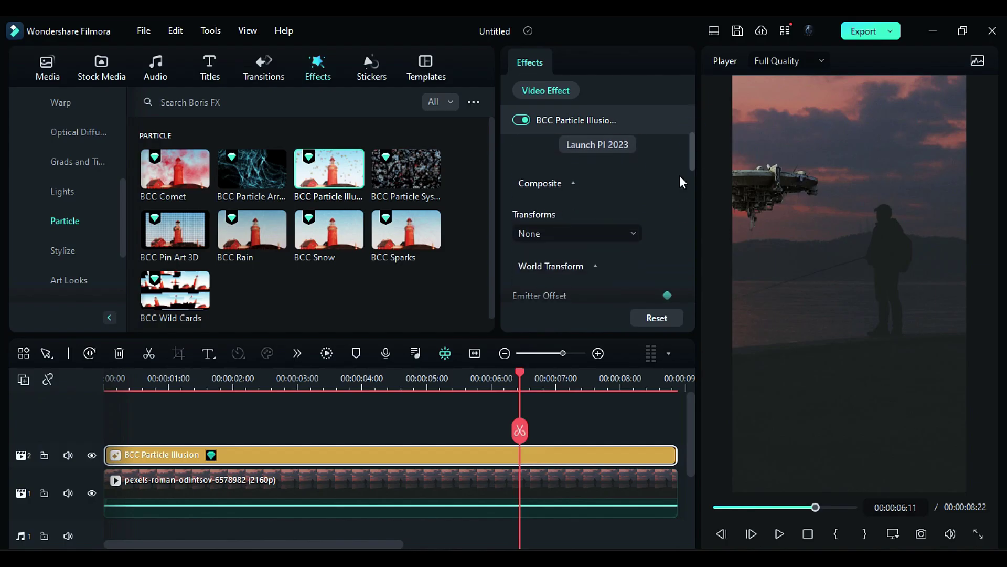
{"action": "left_click", "coordinate": [614, 232]}
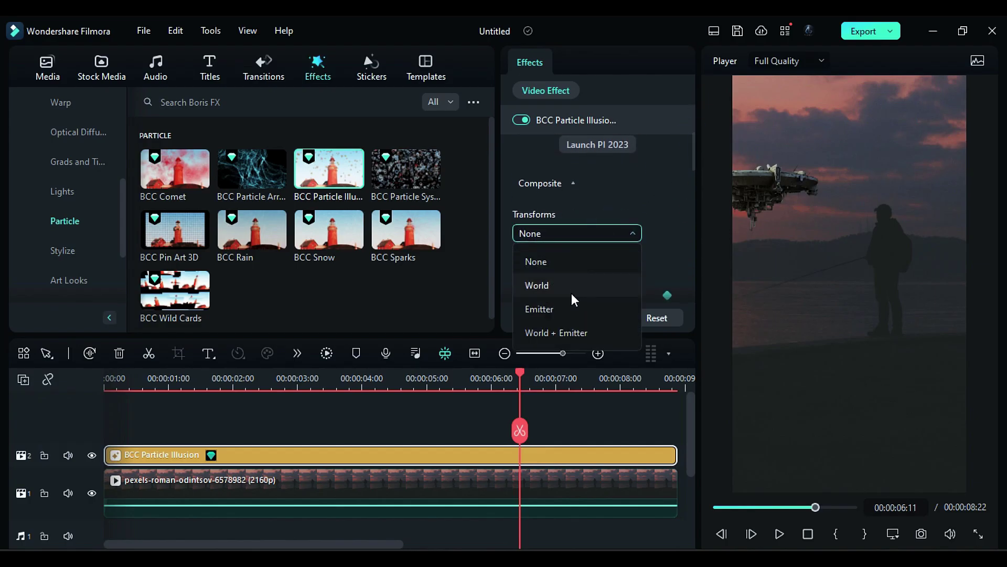
{"action": "left_click", "coordinate": [577, 309]}
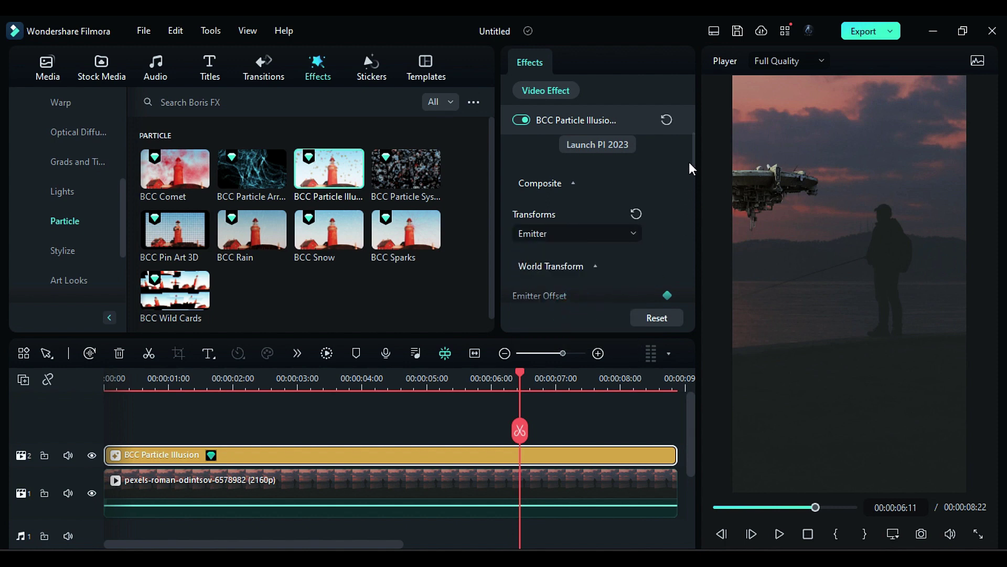
Expand Motion Tracker / Mocha and launch the Mocha Motion Tracker.
{"action": "left_click_drag", "start_coordinate": [692, 167], "coordinate": [696, 226]}
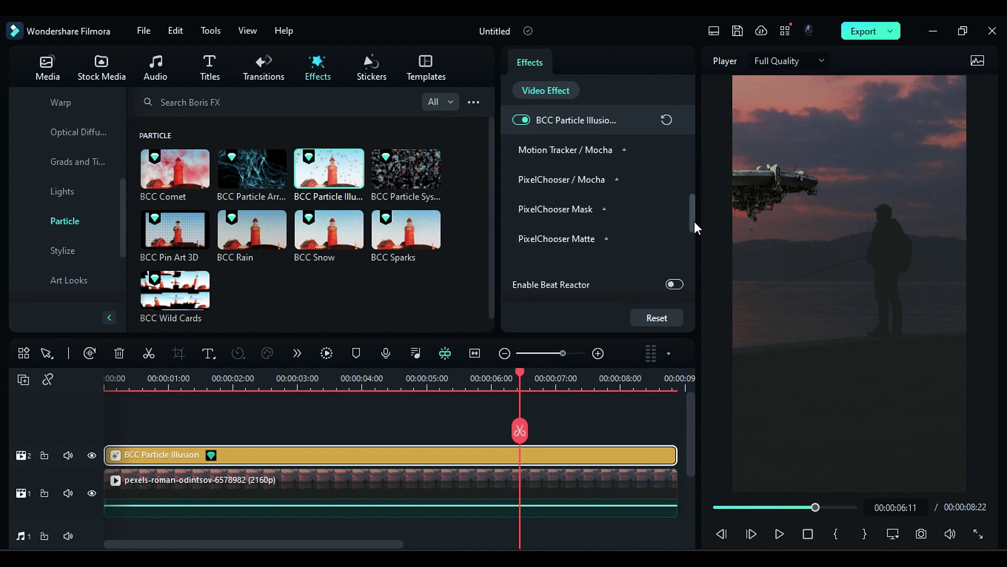
{"action": "left_click", "coordinate": [622, 152]}
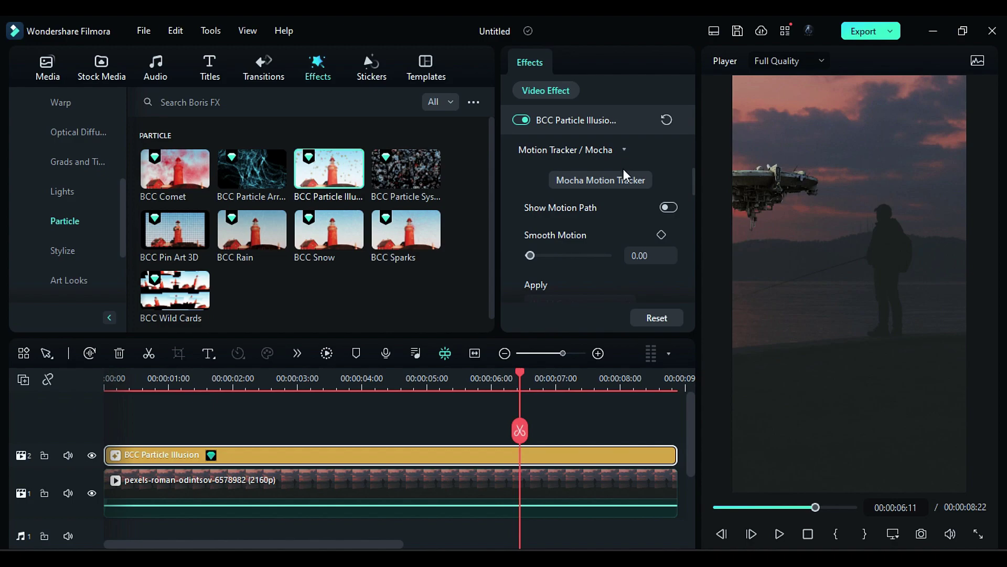
{"action": "left_click", "coordinate": [591, 181]}
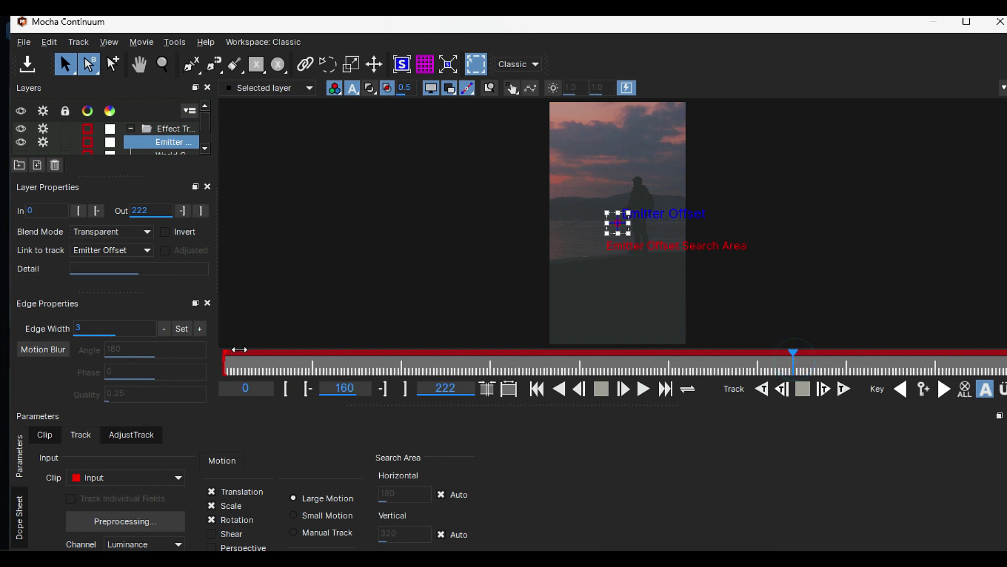
At frame 0, move the Emitter Offset point into the sky and resize its search area.
{"action": "left_click", "coordinate": [226, 362]}
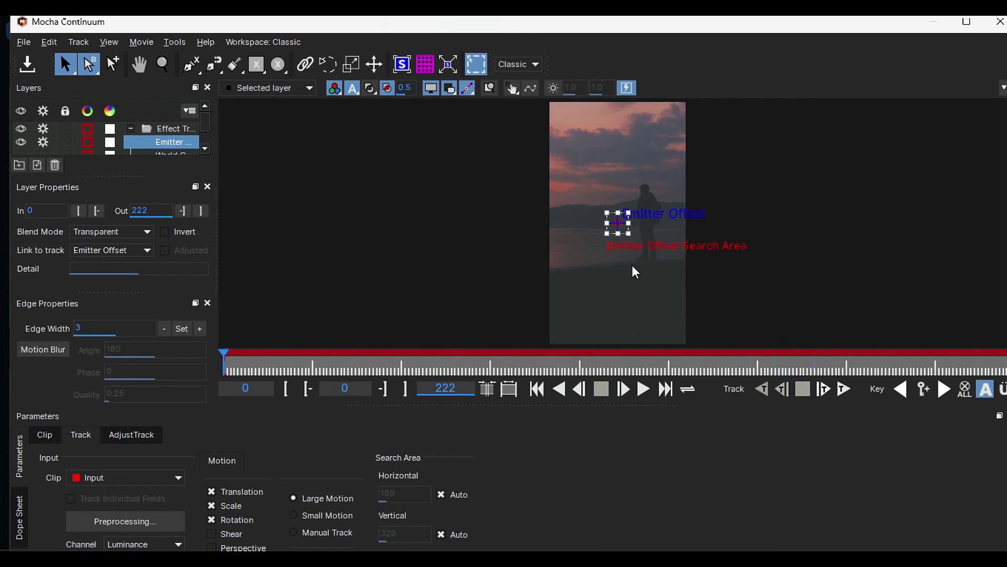
{"action": "scroll", "coordinate": [662, 231], "scroll_direction": "up", "scroll_amount": 4}
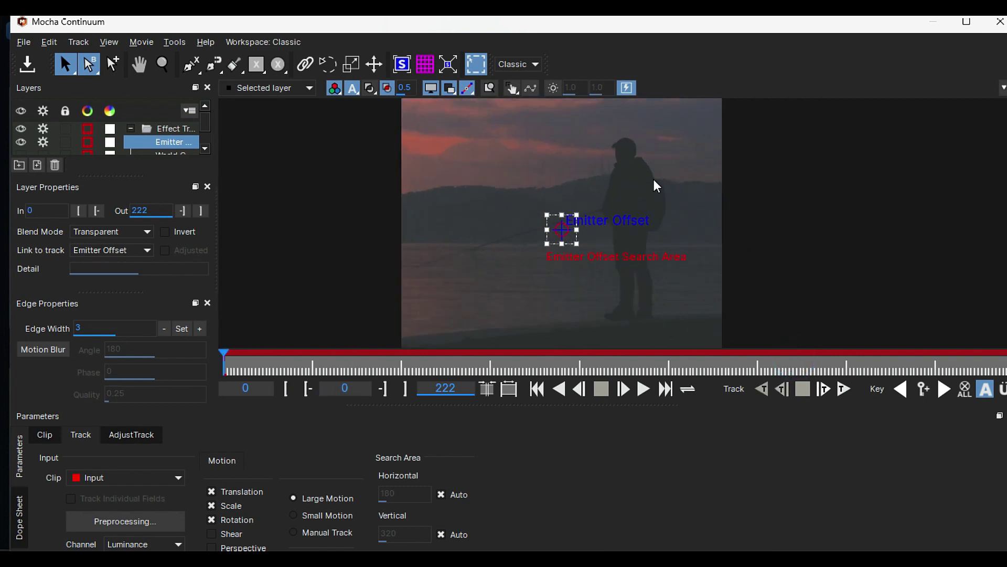
{"action": "left_click_drag", "start_coordinate": [564, 235], "coordinate": [626, 149]}
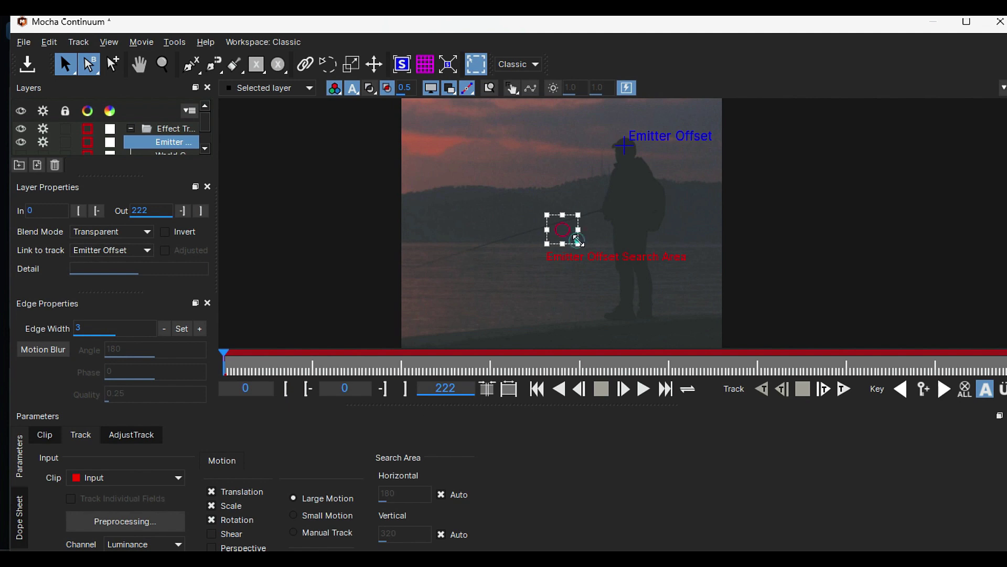
{"action": "left_click_drag", "start_coordinate": [578, 241], "coordinate": [631, 155]}
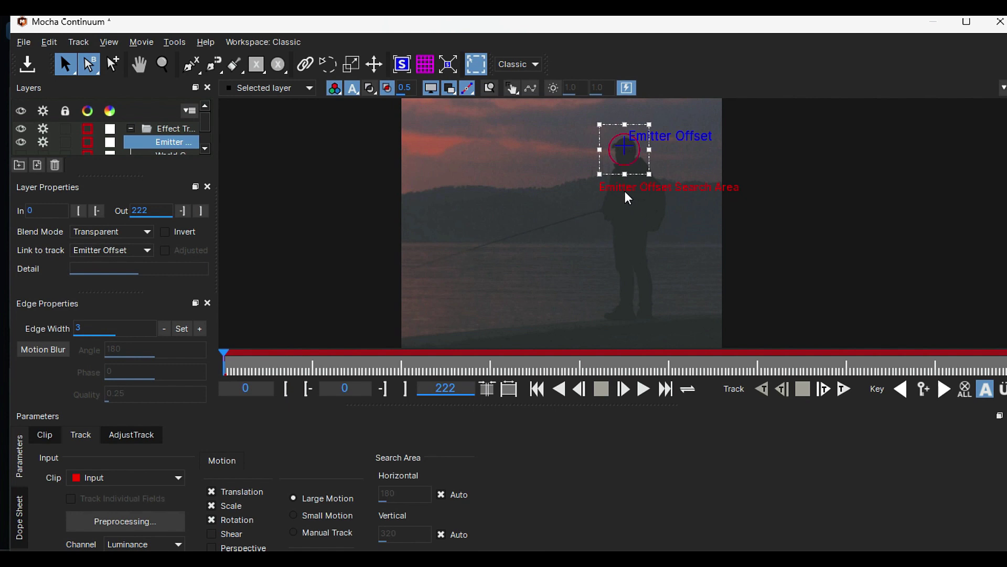
{"action": "left_click_drag", "start_coordinate": [627, 176], "coordinate": [627, 169]}
Track forward through all 222 frames, save the project, and close Mocha.
{"action": "left_click", "coordinate": [844, 389]}
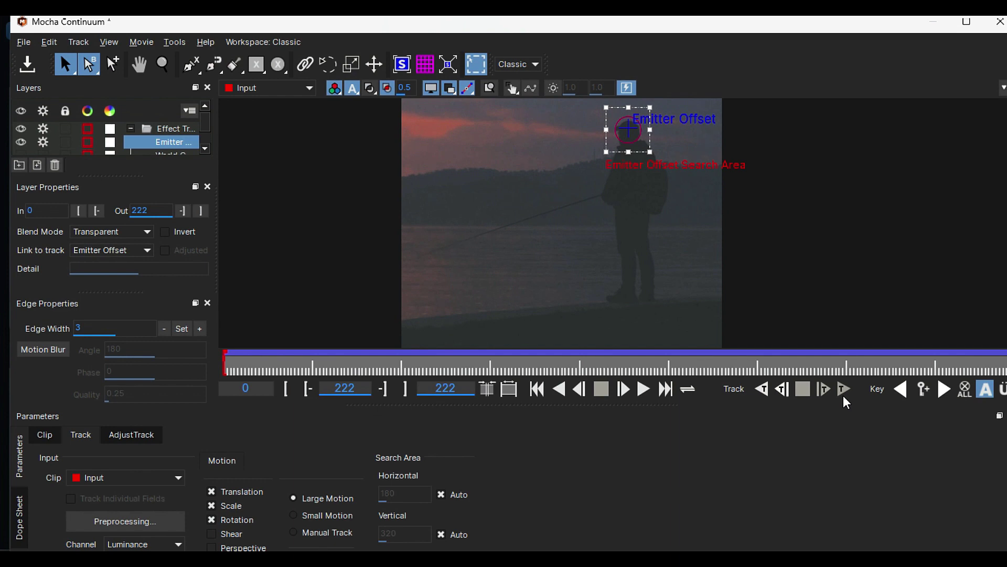
{"action": "left_click", "coordinate": [35, 72]}
{"action": "left_click", "coordinate": [1000, 22]}
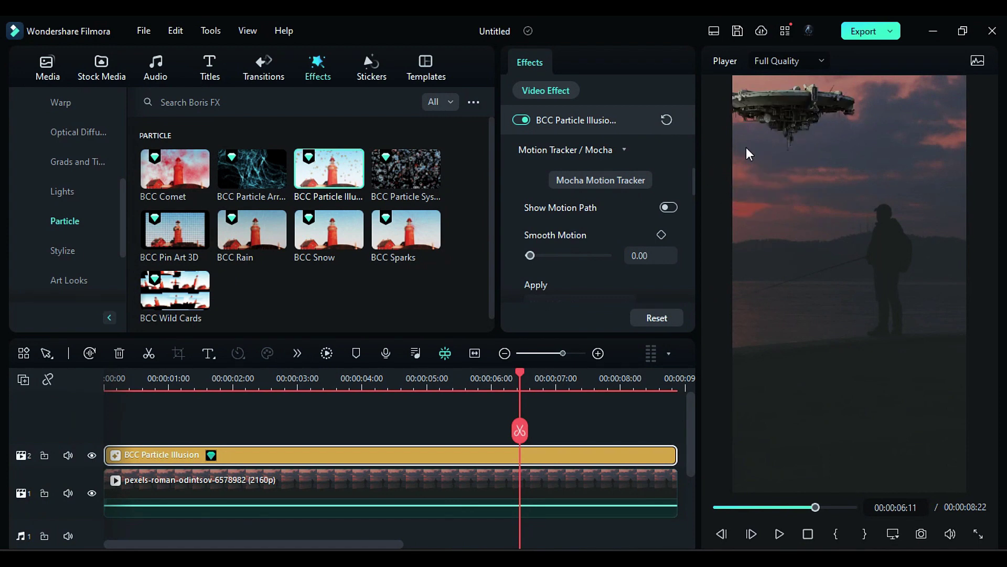
Set Offset X 2 to -14.60 and Offset Y 2 to 12.60.
{"action": "scroll", "coordinate": [608, 215], "scroll_direction": "down", "scroll_amount": 5}
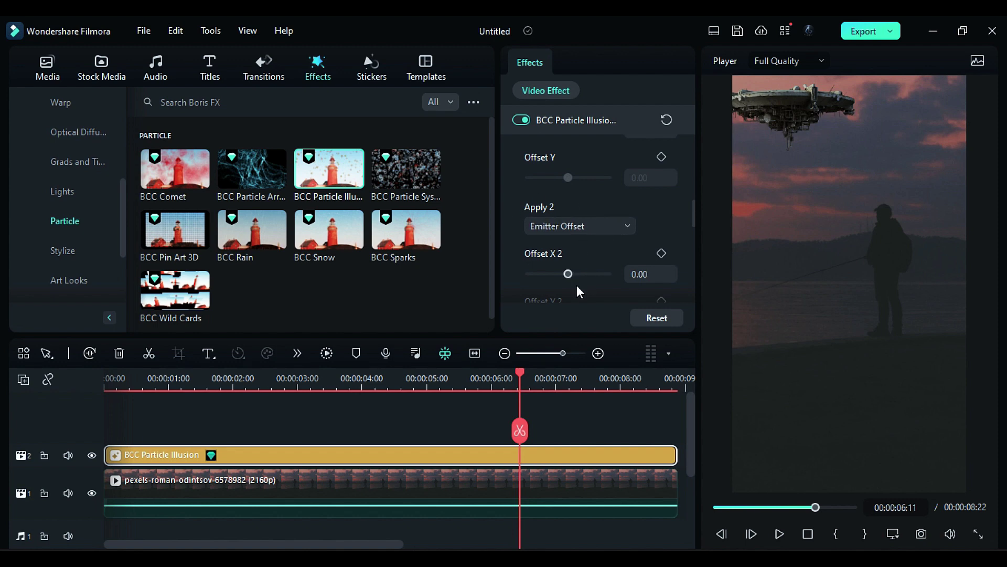
{"action": "left_click_drag", "start_coordinate": [567, 273], "coordinate": [575, 282]}
{"action": "scroll", "coordinate": [564, 276], "scroll_direction": "down", "scroll_amount": 1}
Replay the clip from the start to check the UFO, then hide track 1's fishing footage.
{"action": "left_click_drag", "start_coordinate": [185, 378], "coordinate": [92, 390]}
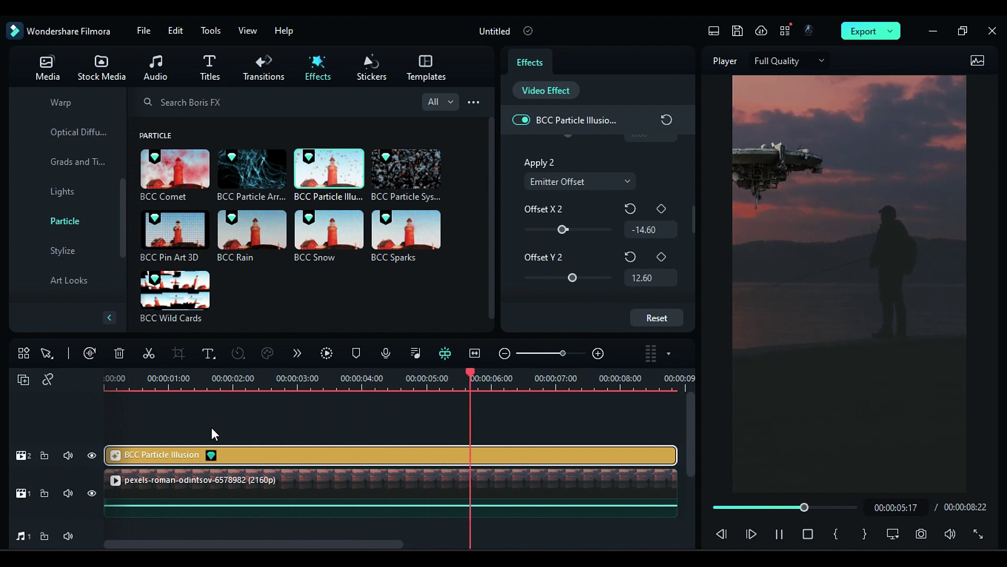
{"action": "key", "text": "space"}
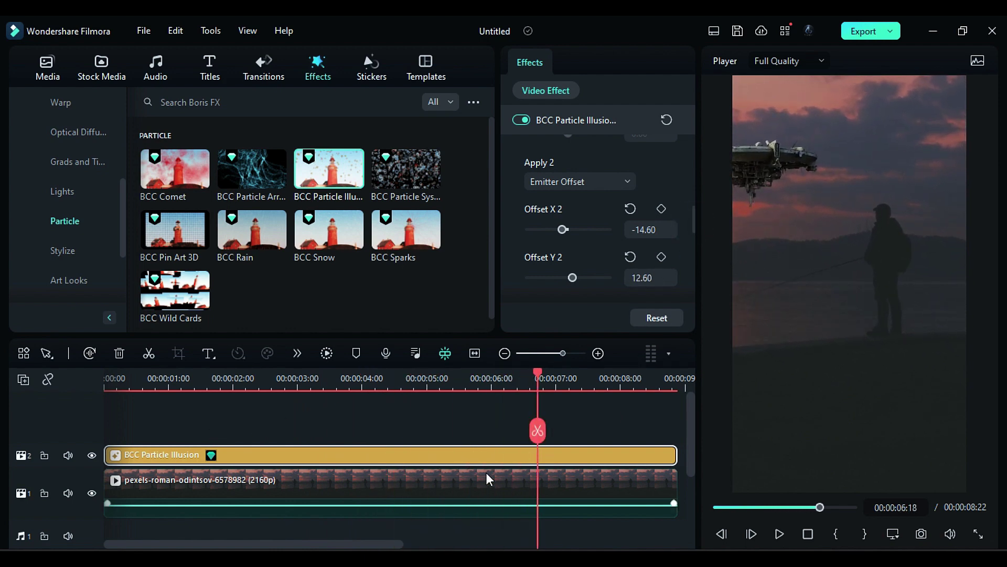
{"action": "scroll", "coordinate": [685, 252], "scroll_direction": "up", "scroll_amount": 5}
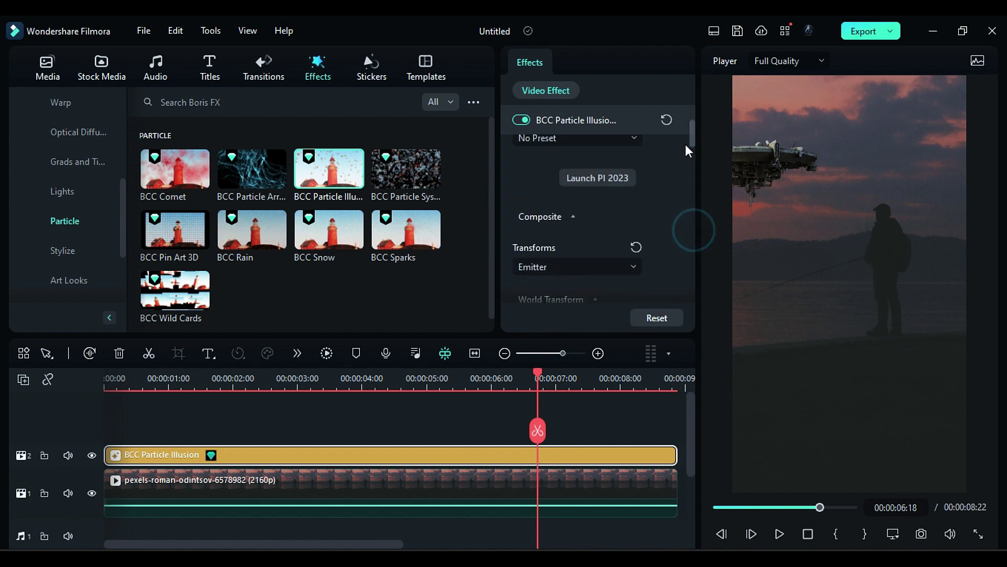
{"action": "left_click", "coordinate": [92, 493]}
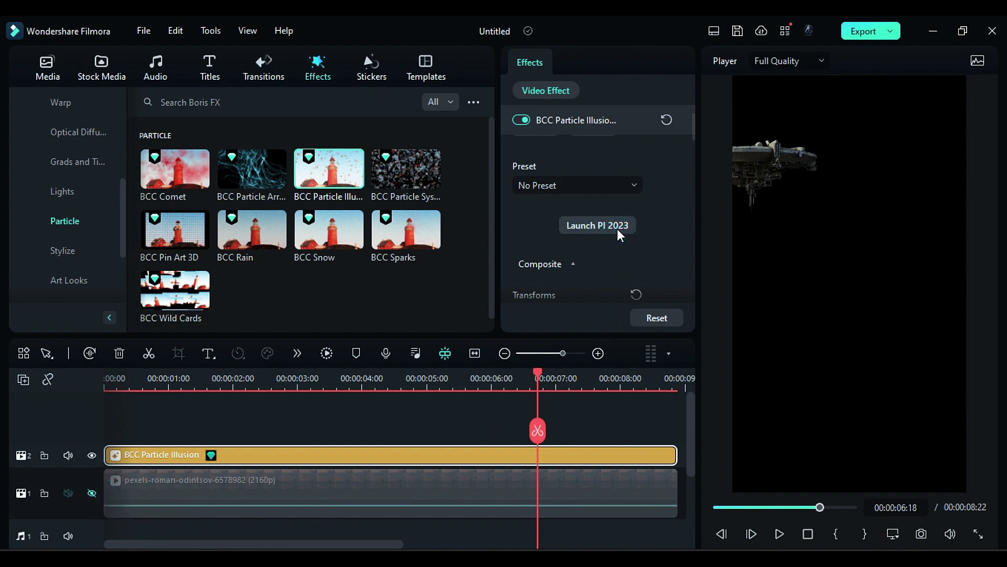
Reopen Particle Illusion 2023 and open Render Project with output named ParticleIllusion UFO.
{"action": "left_click", "coordinate": [598, 225]}
{"action": "left_click", "coordinate": [13, 42]}
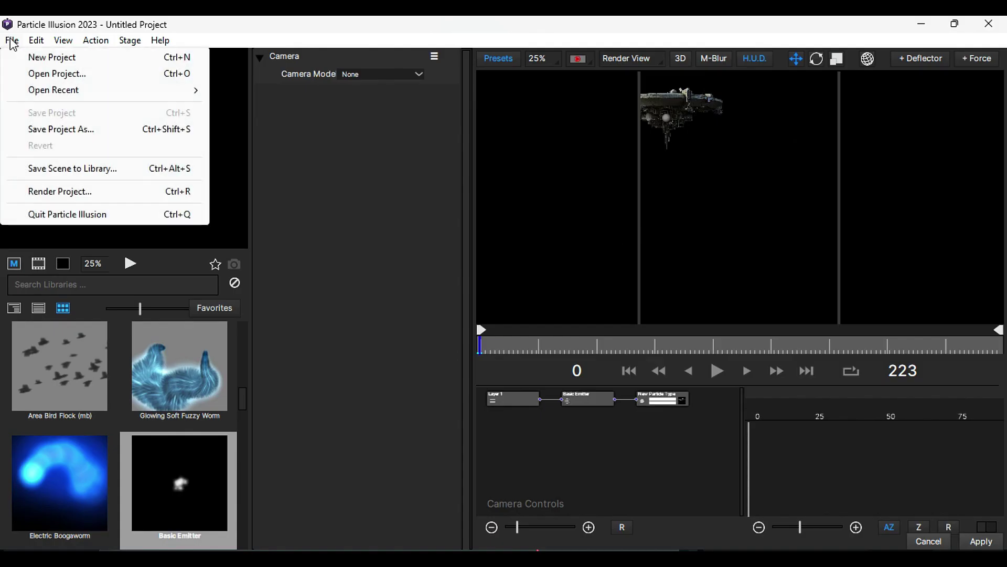
{"action": "left_click", "coordinate": [92, 200]}
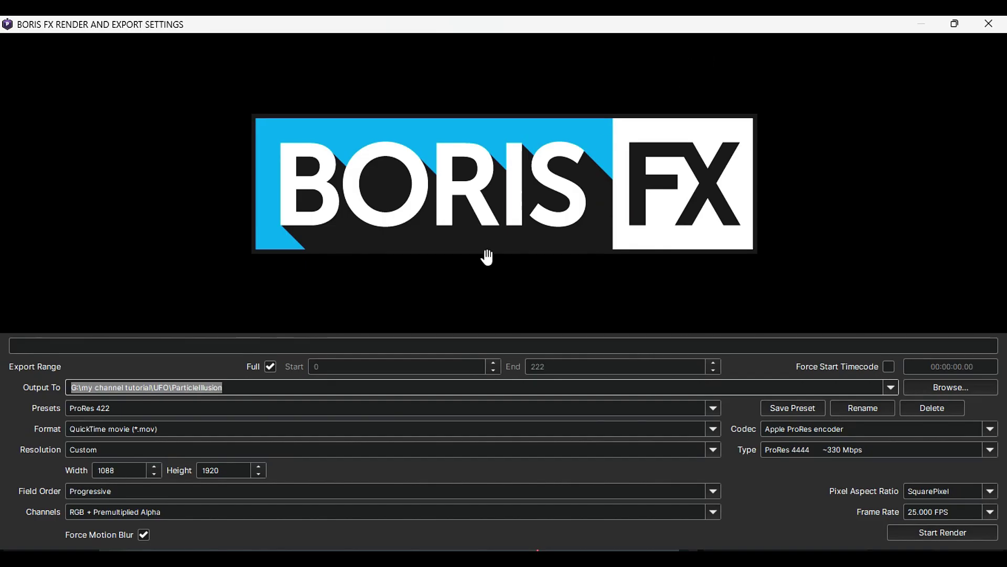
{"action": "left_click", "coordinate": [213, 392]}
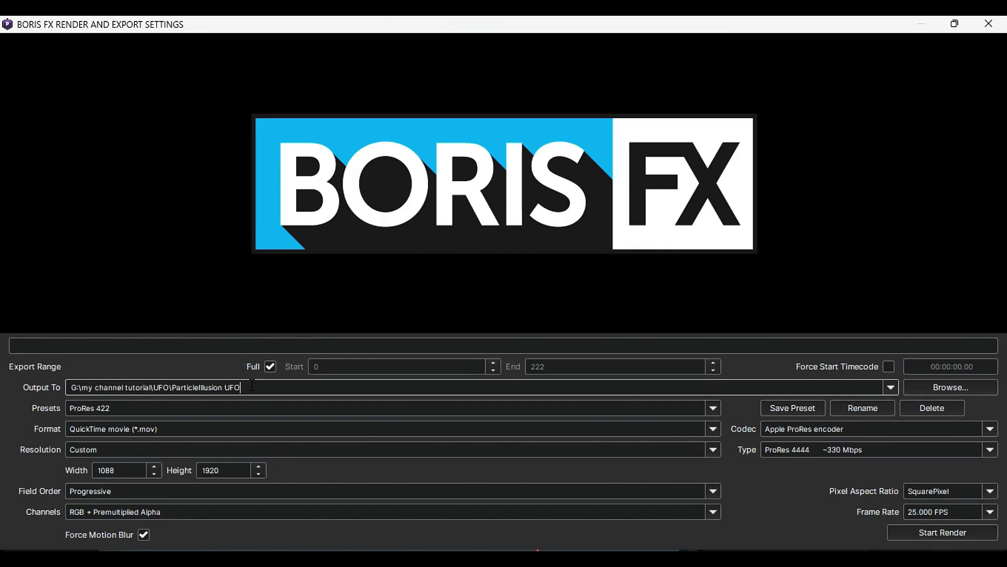
Render with the ProRes 4444 + Premultiplied Alpha preset, then close back to Filmora.
{"action": "left_click", "coordinate": [264, 410]}
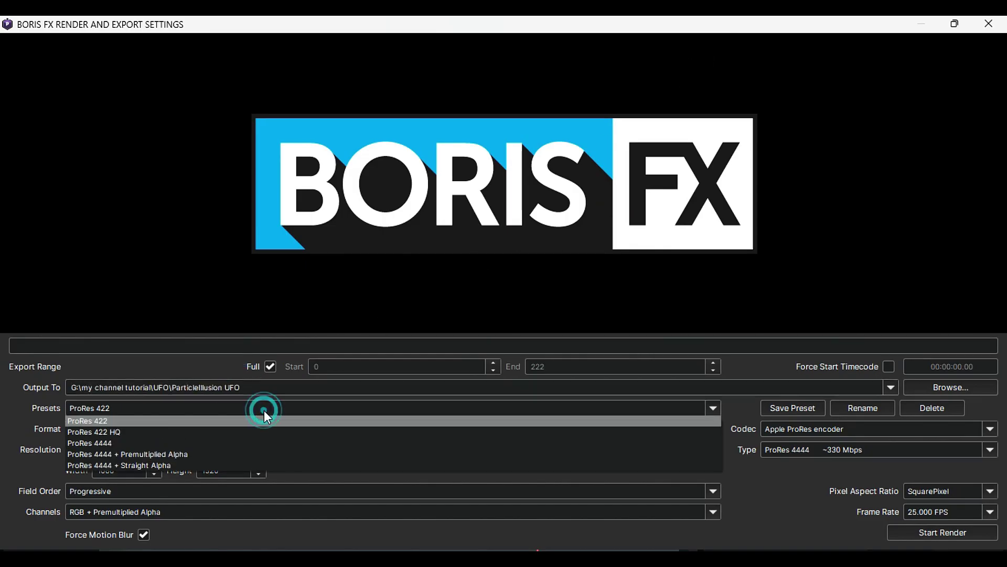
{"action": "left_click", "coordinate": [223, 455]}
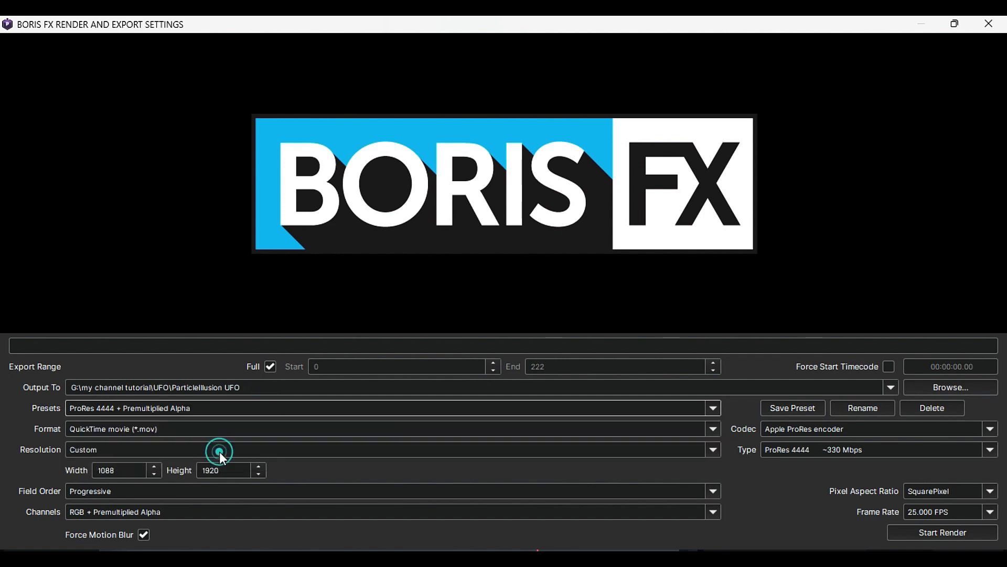
{"action": "left_click", "coordinate": [892, 531]}
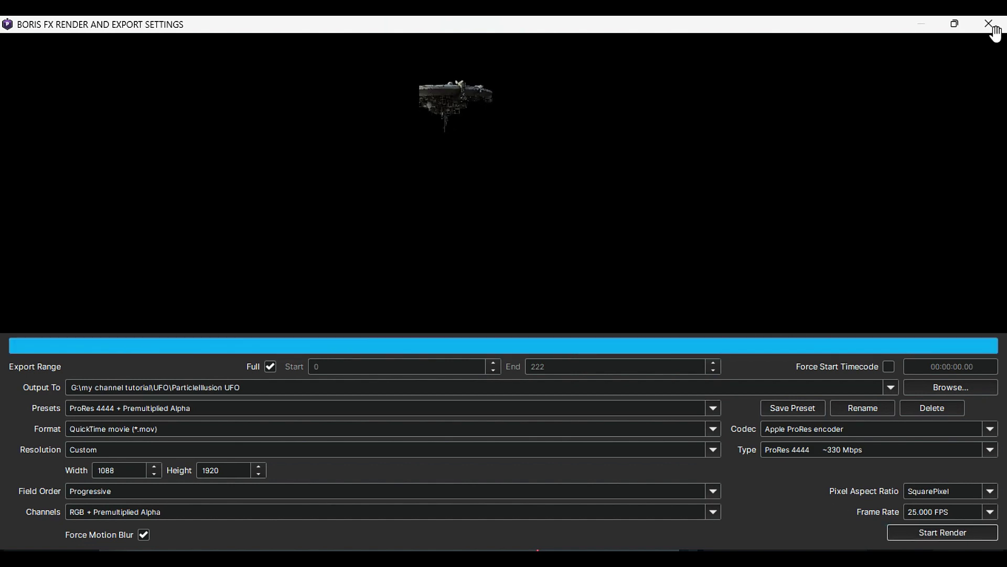
{"action": "left_click", "coordinate": [996, 29]}
{"action": "left_click", "coordinate": [990, 24]}
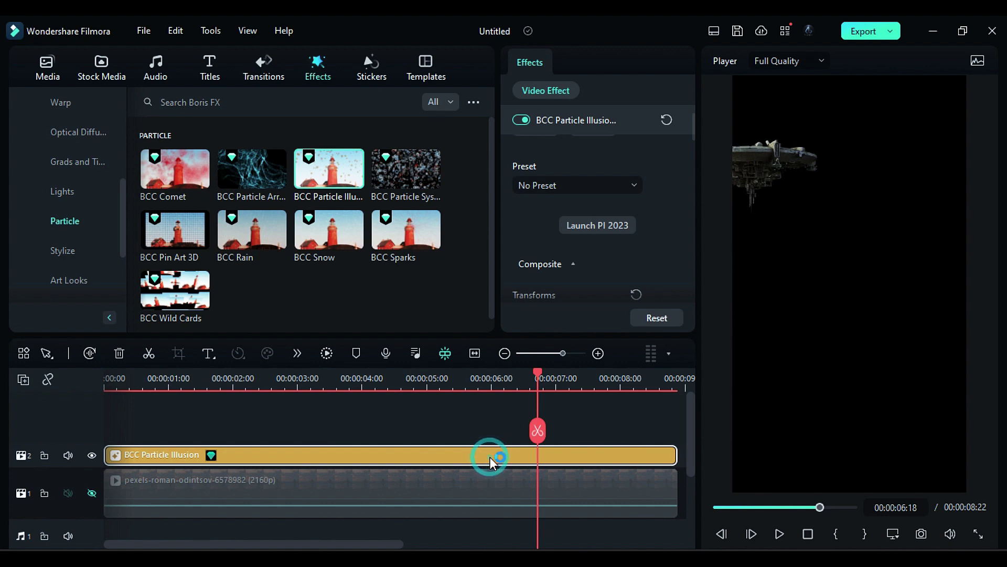
Delete the BCC clip, unhide track 1, and import ParticleIllusion UFO onto track 2 at 0:00.
{"action": "key", "text": "Delete"}
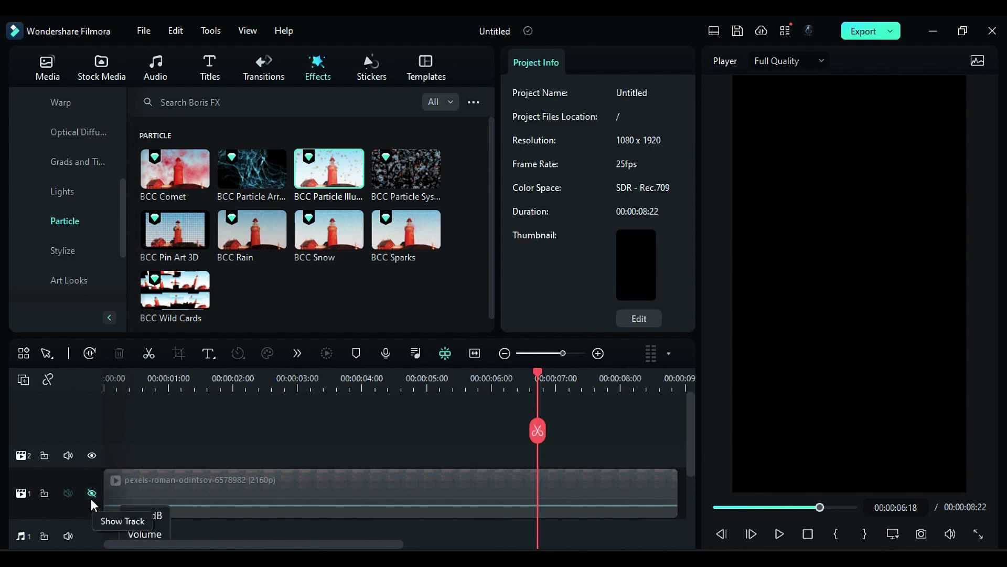
{"action": "left_click", "coordinate": [91, 493]}
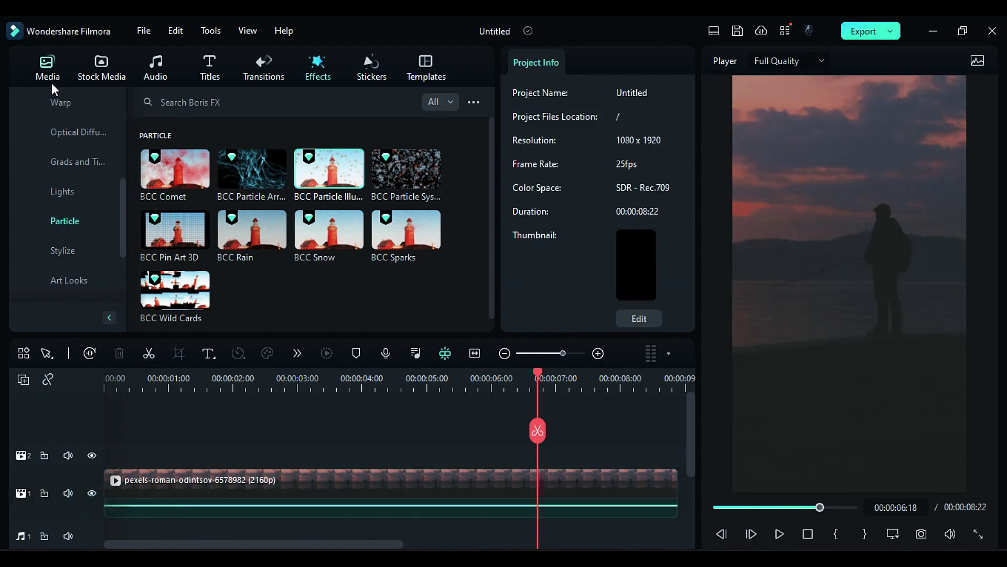
{"action": "left_click", "coordinate": [49, 78]}
{"action": "left_click", "coordinate": [168, 165]}
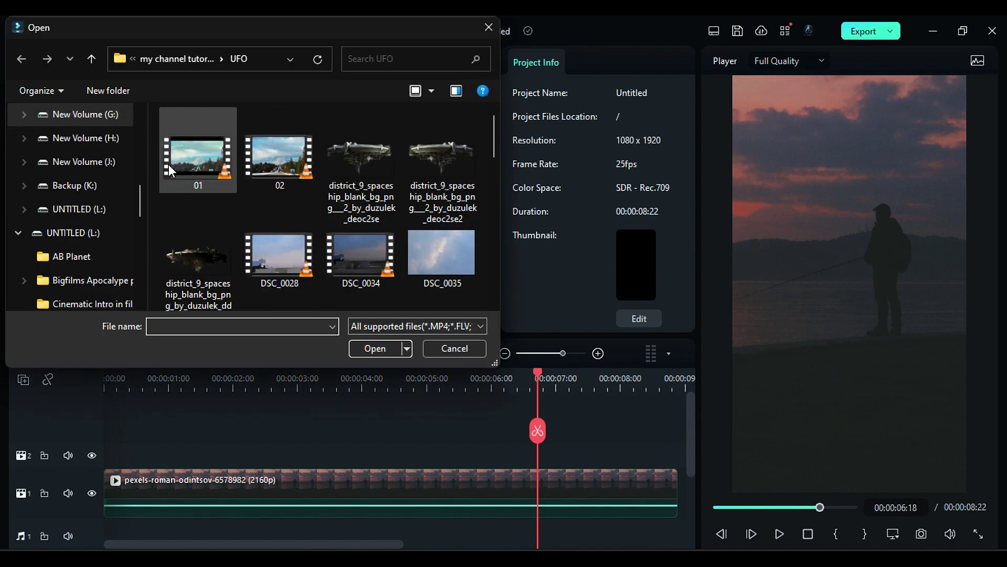
{"action": "scroll", "coordinate": [301, 206], "scroll_direction": "down", "scroll_amount": 5}
{"action": "left_click", "coordinate": [307, 177]}
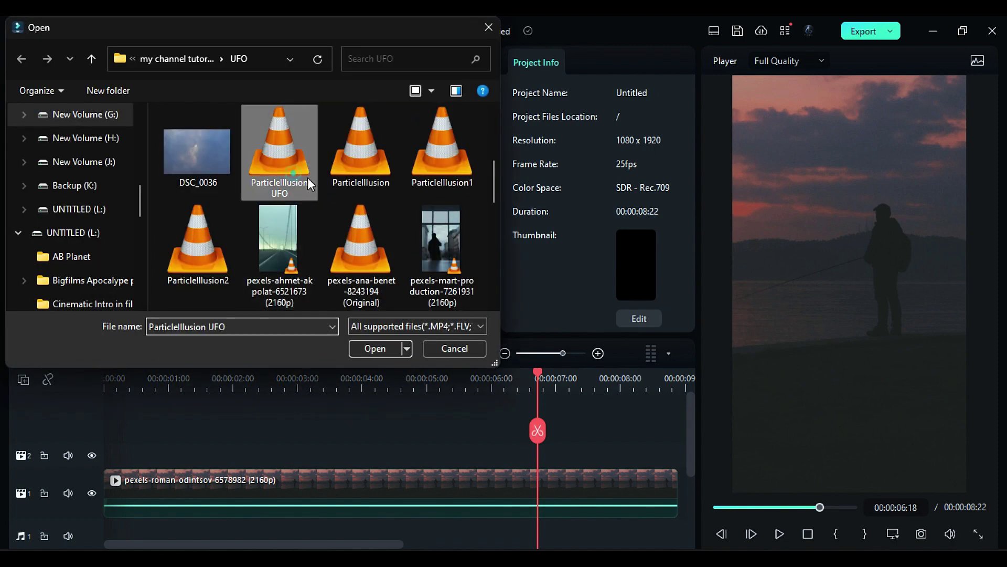
{"action": "left_click", "coordinate": [375, 349]}
{"action": "left_click_drag", "start_coordinate": [242, 175], "coordinate": [126, 455]}
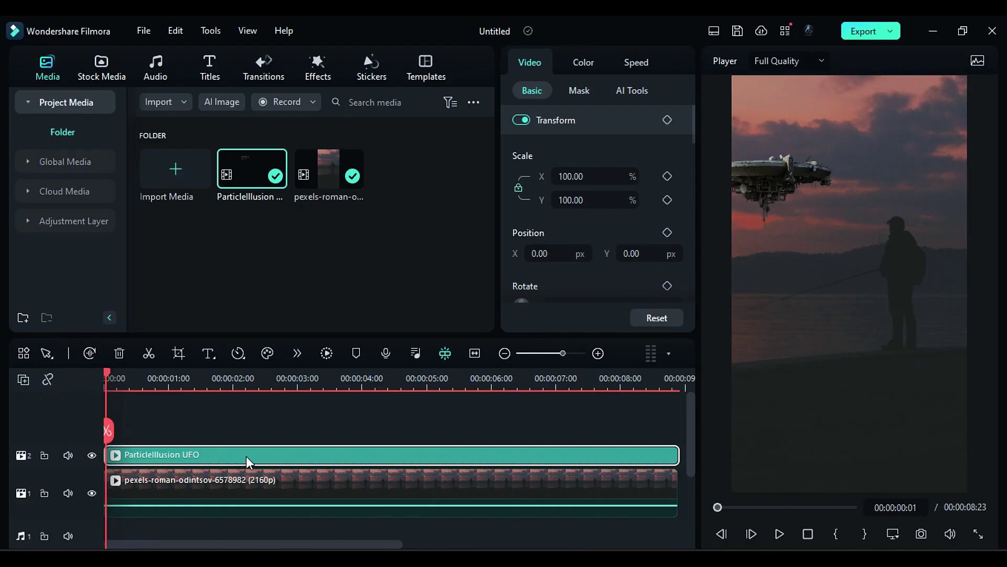
Open the UFO clip's Color settings and apply a colour preset.
{"action": "left_click", "coordinate": [591, 68]}
{"action": "scroll", "coordinate": [643, 161], "scroll_direction": "down", "scroll_amount": 1}
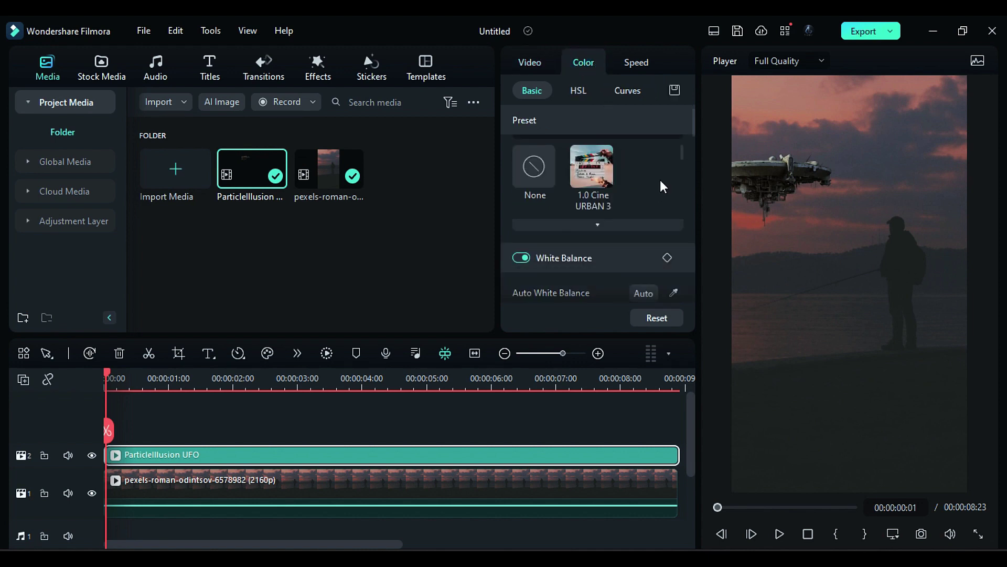
{"action": "scroll", "coordinate": [596, 199], "scroll_direction": "down", "scroll_amount": 3}
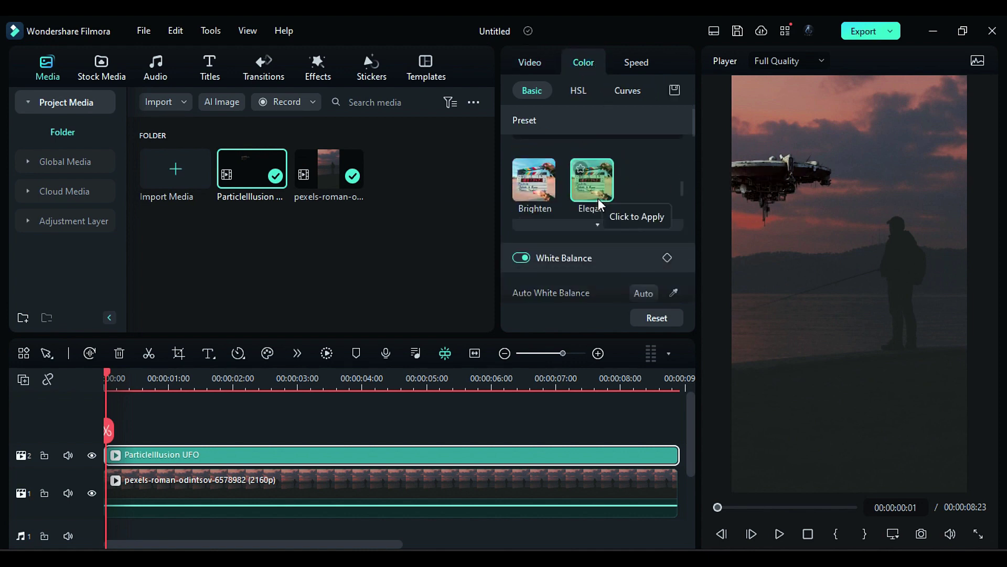
{"action": "left_click", "coordinate": [598, 198]}
{"action": "scroll", "coordinate": [680, 140], "scroll_direction": "up", "scroll_amount": 3}
{"action": "left_click_drag", "start_coordinate": [693, 128], "coordinate": [700, 171]}
Set the UFO's exposure to -3.00 and lower its brightness to about -15.20.
{"action": "left_click", "coordinate": [659, 188]}
{"action": "double_click", "coordinate": [670, 184]}
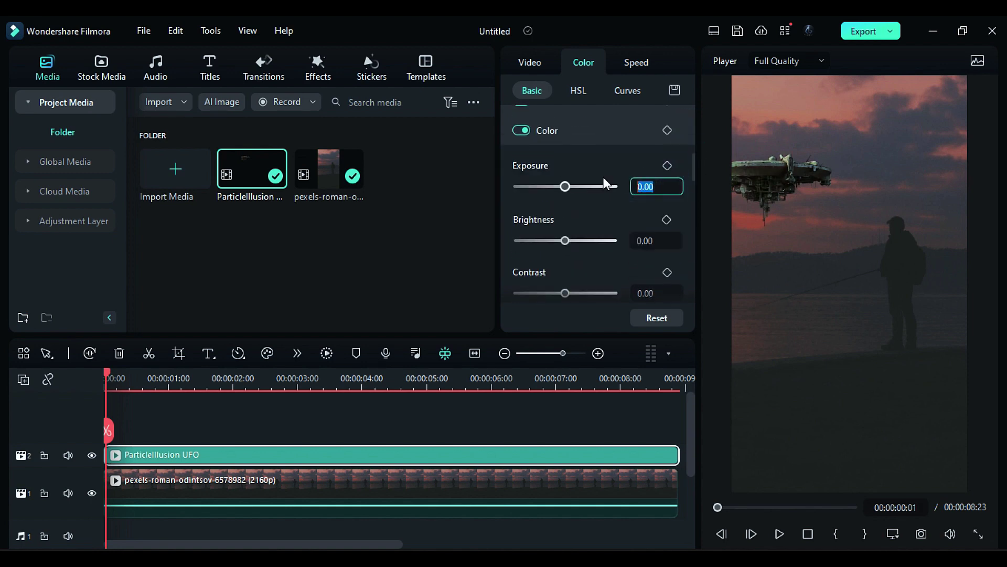
{"action": "type", "text": "-3"}
{"action": "key", "text": "Return"}
{"action": "left_click_drag", "start_coordinate": [565, 240], "coordinate": [496, 246]}
Set highlight -24.41, shadow -8.66, black -27.56 and white 8.66.
{"action": "scroll", "coordinate": [568, 265], "scroll_direction": "down", "scroll_amount": 1}
{"action": "scroll", "coordinate": [579, 269], "scroll_direction": "down", "scroll_amount": 5}
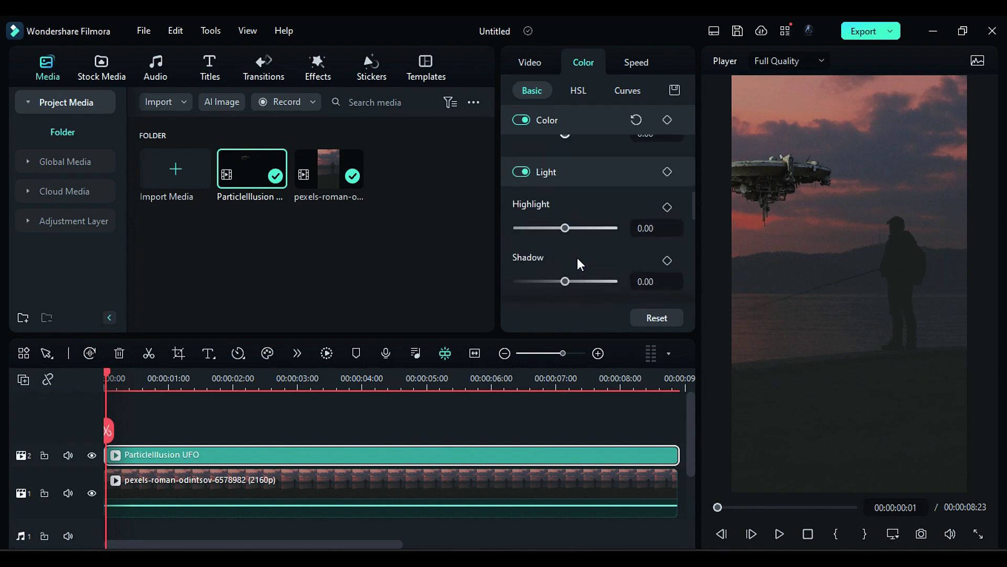
{"action": "left_click_drag", "start_coordinate": [565, 227], "coordinate": [551, 254]}
{"action": "scroll", "coordinate": [554, 229], "scroll_direction": "down", "scroll_amount": 1}
{"action": "scroll", "coordinate": [561, 238], "scroll_direction": "down", "scroll_amount": 1}
{"action": "scroll", "coordinate": [570, 251], "scroll_direction": "down", "scroll_amount": 1}
{"action": "scroll", "coordinate": [577, 232], "scroll_direction": "down", "scroll_amount": 1}
Flatten the UFO's luminance curve by pulling the white point down and lifting the black point.
{"action": "left_click", "coordinate": [624, 91]}
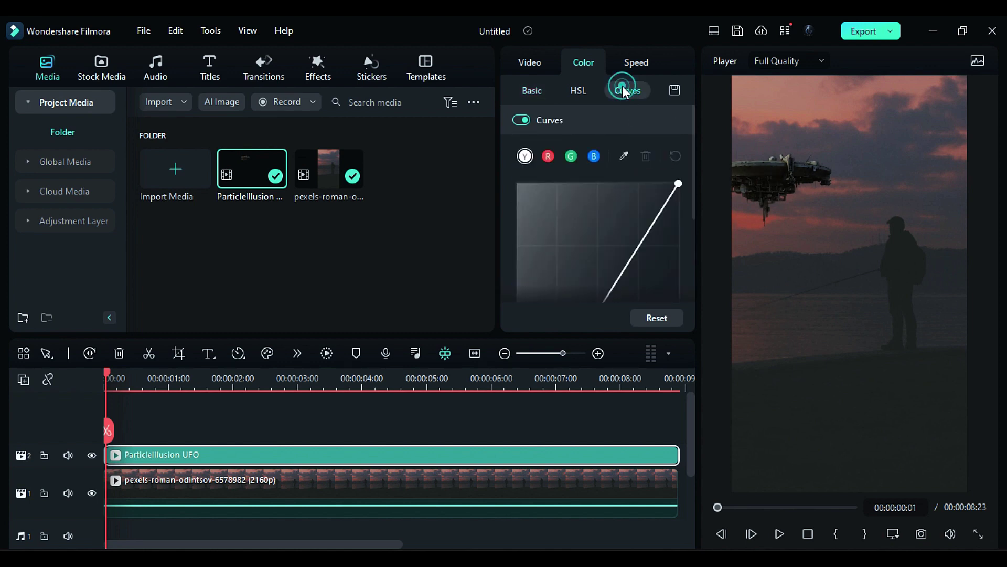
{"action": "left_click_drag", "start_coordinate": [678, 145], "coordinate": [688, 214]}
{"action": "left_click_drag", "start_coordinate": [517, 289], "coordinate": [510, 273]}
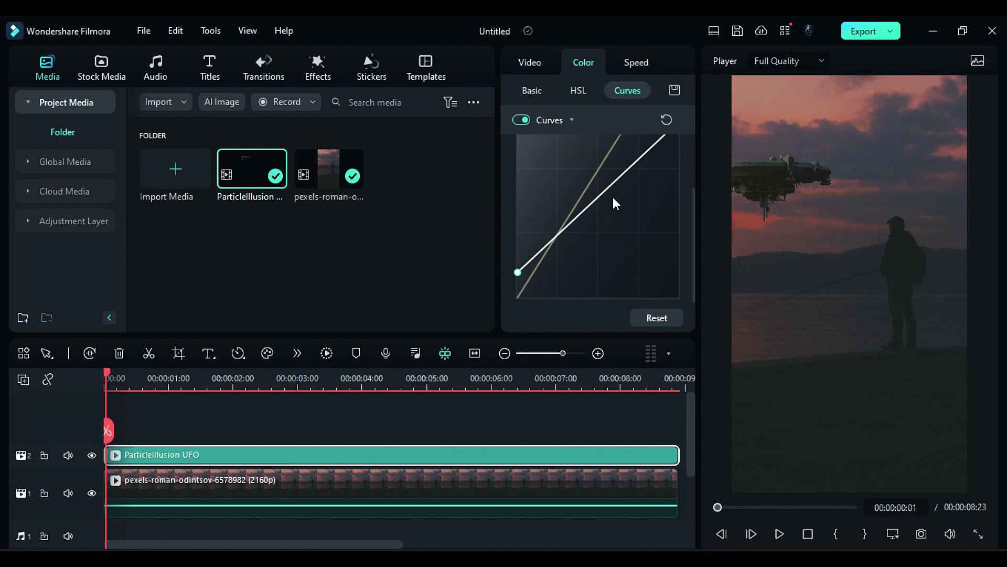
Adjust points on the red, green and blue curves to match the UFO to the scene.
{"action": "scroll", "coordinate": [627, 226], "scroll_direction": "up", "scroll_amount": 2}
{"action": "left_click", "coordinate": [547, 156]}
{"action": "scroll", "coordinate": [615, 242], "scroll_direction": "down", "scroll_amount": 2}
{"action": "mouse_move", "coordinate": [594, 226]}
{"action": "left_mouse_down"}
{"action": "mouse_move", "coordinate": [588, 240]}
{"action": "mouse_move", "coordinate": [591, 220]}
{"action": "mouse_move", "coordinate": [588, 231]}
{"action": "mouse_move", "coordinate": [599, 226]}
{"action": "left_mouse_up"}
{"action": "scroll", "coordinate": [604, 225], "scroll_direction": "up", "scroll_amount": 2}
{"action": "left_click", "coordinate": [572, 155]}
{"action": "scroll", "coordinate": [603, 226], "scroll_direction": "down", "scroll_amount": 2}
{"action": "left_click", "coordinate": [599, 228]}
{"action": "scroll", "coordinate": [600, 222], "scroll_direction": "up", "scroll_amount": 2}
{"action": "left_click", "coordinate": [594, 156]}
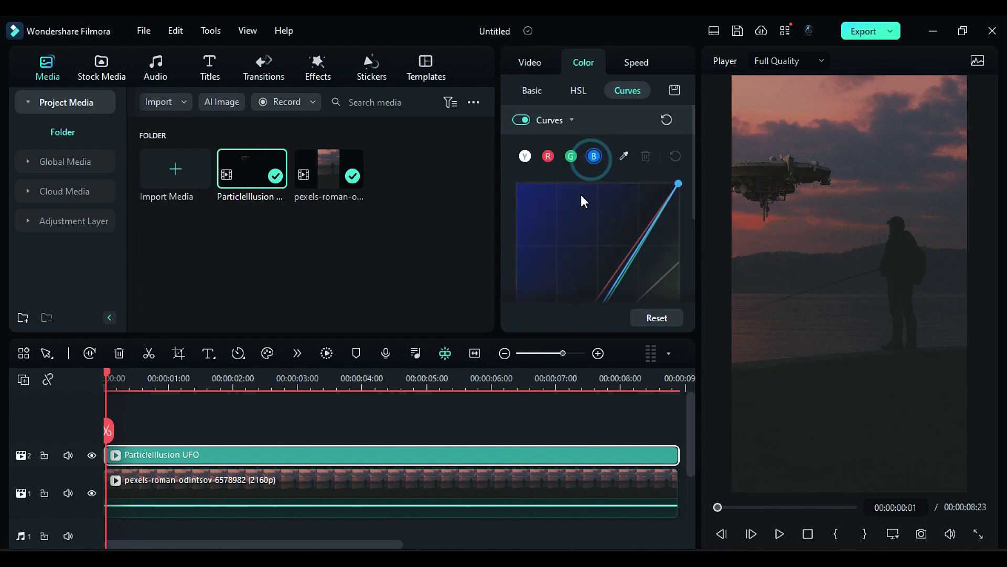
{"action": "scroll", "coordinate": [600, 220], "scroll_direction": "down", "scroll_amount": 2}
{"action": "left_click", "coordinate": [600, 245]}
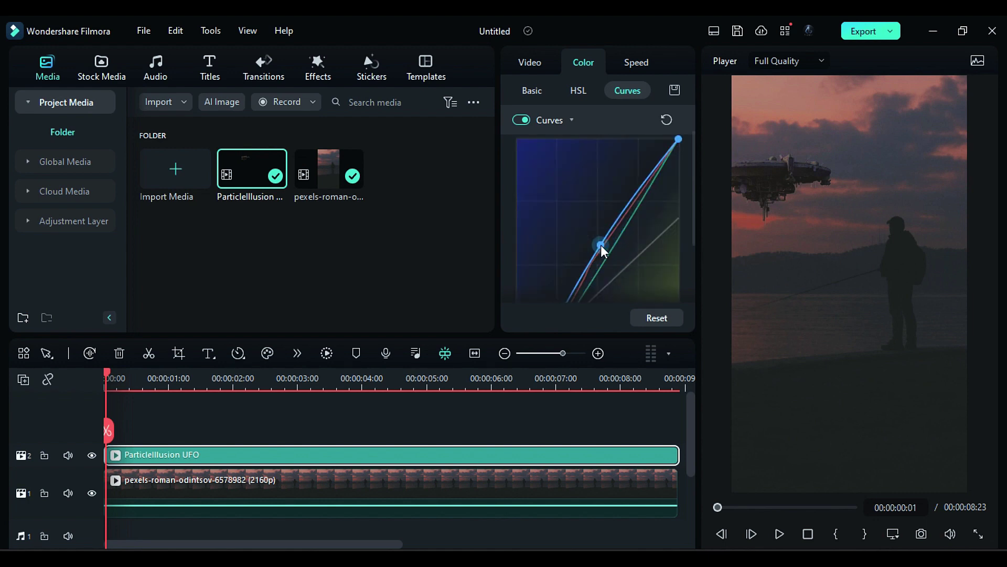
Apply the NewBlue FX Tint filter onto the UFO clip.
{"action": "left_click", "coordinate": [313, 76]}
{"action": "scroll", "coordinate": [68, 239], "scroll_direction": "up", "scroll_amount": 5}
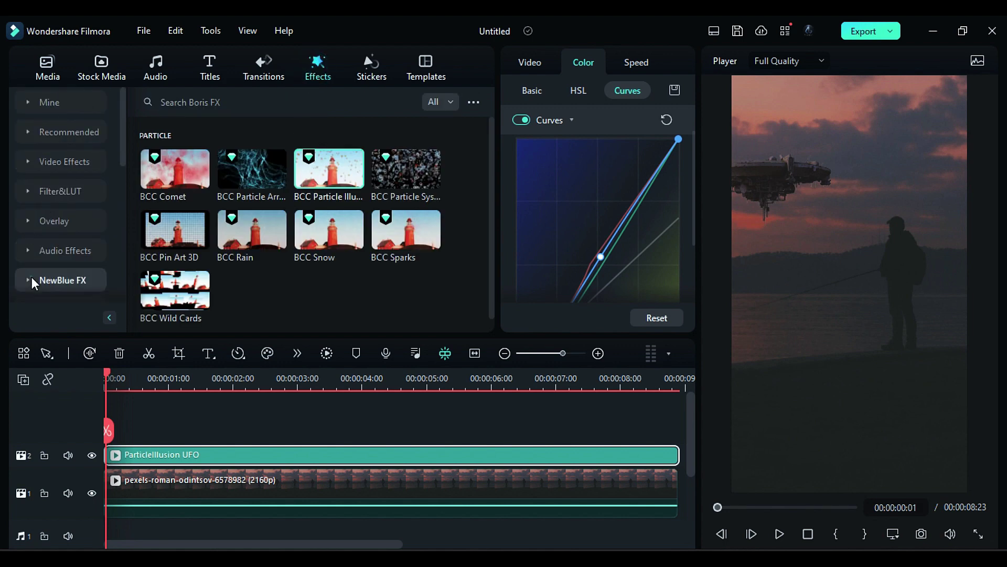
{"action": "left_click", "coordinate": [63, 192]}
{"action": "left_click", "coordinate": [62, 162]}
{"action": "scroll", "coordinate": [187, 240], "scroll_direction": "down", "scroll_amount": 2}
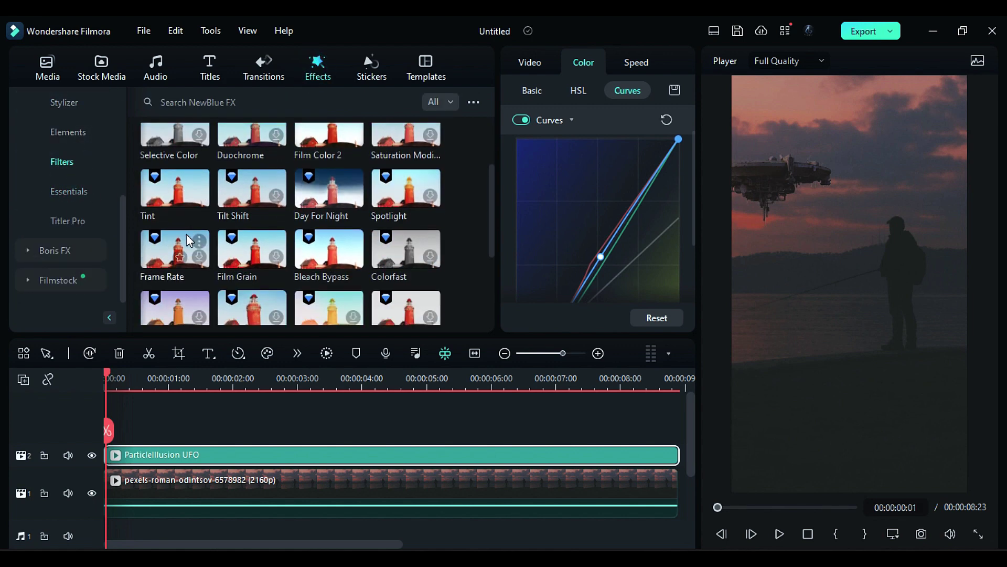
{"action": "left_click_drag", "start_coordinate": [175, 189], "coordinate": [242, 456]}
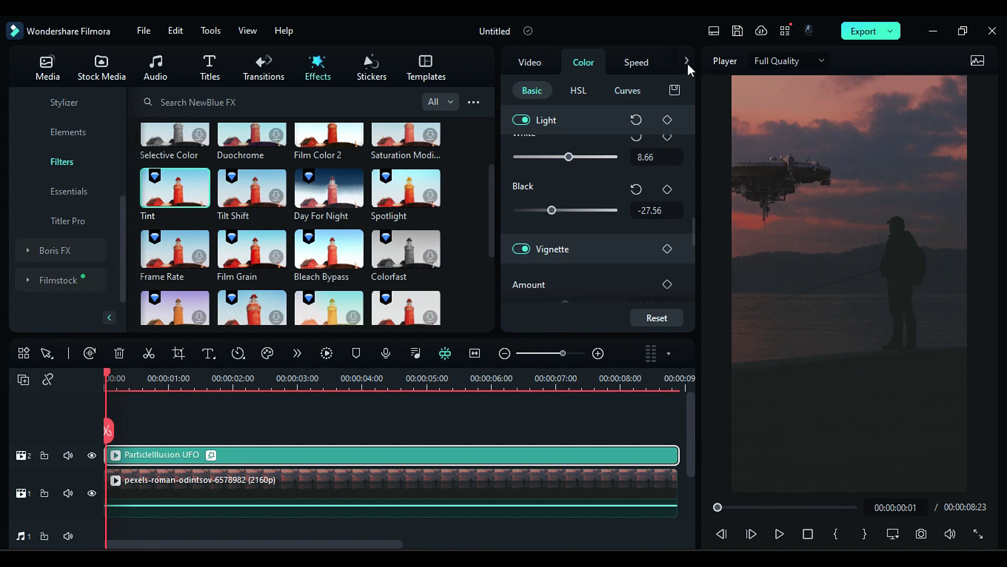
Try adjusting the Tint filter's amount and brightness settings.
{"action": "left_click", "coordinate": [687, 65]}
{"action": "left_click", "coordinate": [565, 255]}
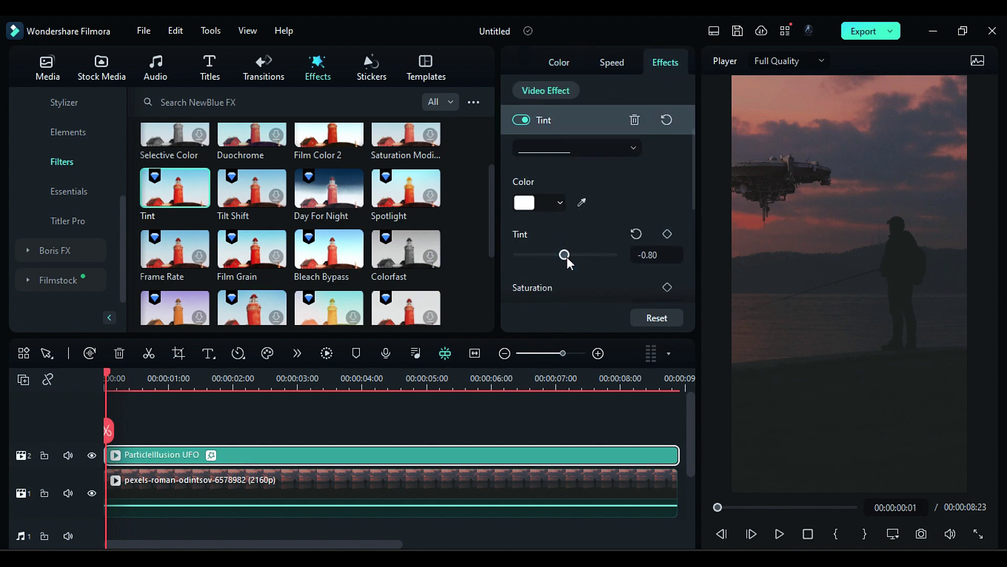
{"action": "scroll", "coordinate": [579, 267], "scroll_direction": "down", "scroll_amount": 1}
{"action": "left_click_drag", "start_coordinate": [565, 264], "coordinate": [539, 288]}
{"action": "scroll", "coordinate": [565, 270], "scroll_direction": "down", "scroll_amount": 1}
{"action": "left_click", "coordinate": [566, 273]}
{"action": "scroll", "coordinate": [525, 278], "scroll_direction": "down", "scroll_amount": 1}
Reapply Tint with a dark grey colour, Tint -48, Saturation 40.20 and Brightness 2.40.
{"action": "left_click_drag", "start_coordinate": [162, 192], "coordinate": [175, 452]}
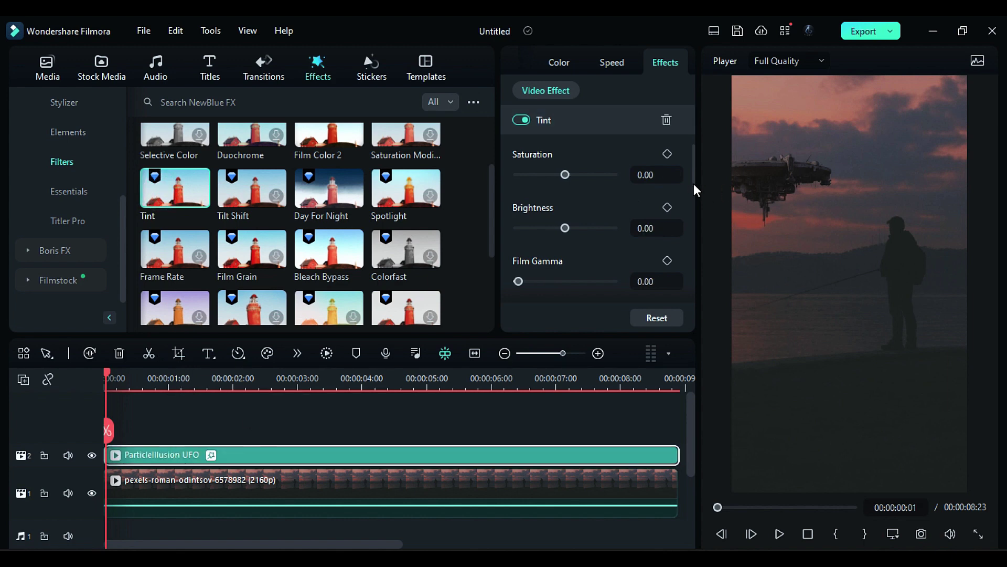
{"action": "left_click_drag", "start_coordinate": [693, 183], "coordinate": [693, 164]}
{"action": "left_click", "coordinate": [525, 160]}
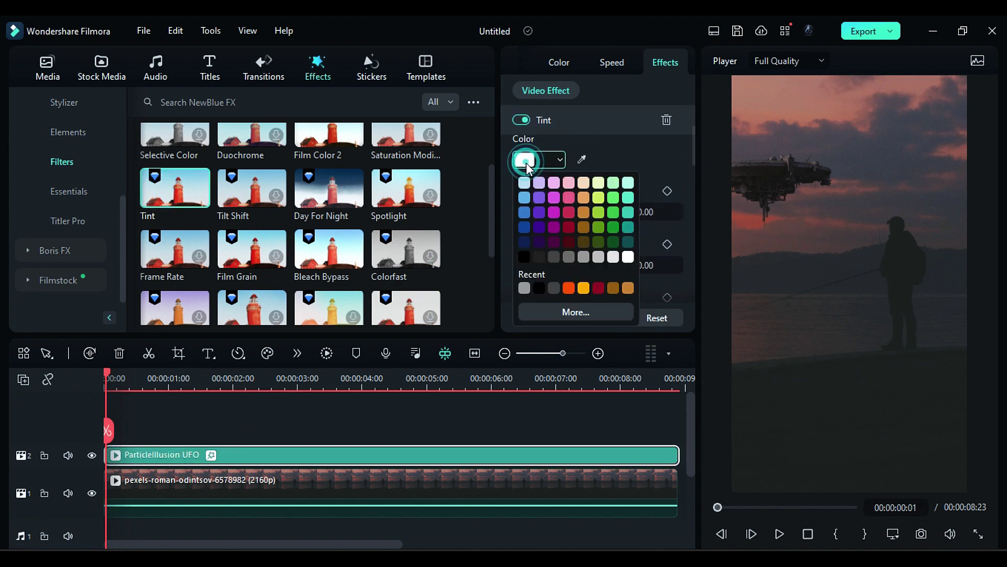
{"action": "left_click", "coordinate": [555, 258]}
{"action": "left_click_drag", "start_coordinate": [565, 211], "coordinate": [544, 213]}
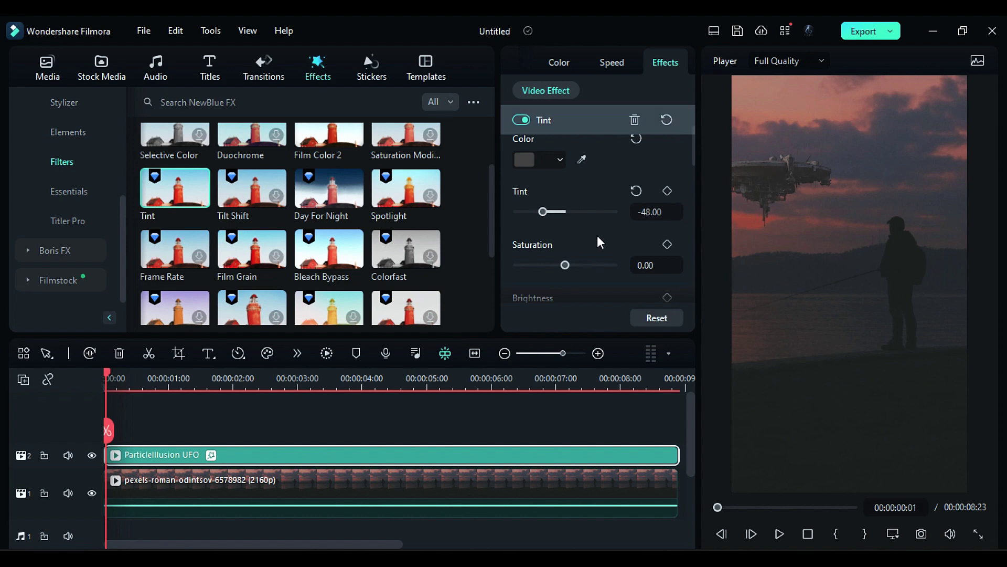
{"action": "scroll", "coordinate": [592, 288], "scroll_direction": "down", "scroll_amount": 1}
{"action": "mouse_move", "coordinate": [565, 265]}
{"action": "left_mouse_down"}
{"action": "mouse_move", "coordinate": [584, 265]}
{"action": "mouse_move", "coordinate": [564, 274]}
{"action": "left_mouse_up"}
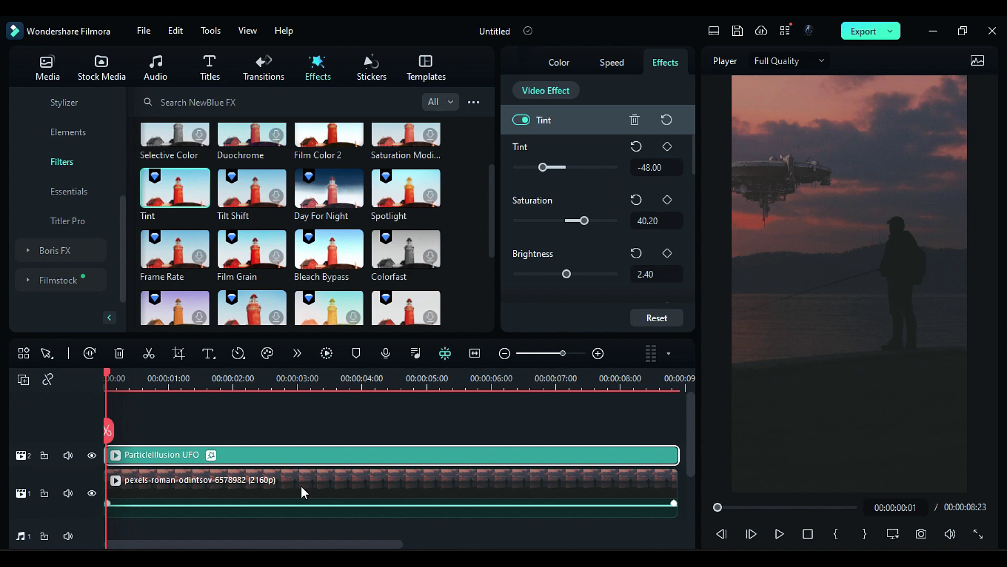
Move the footage copy to track 3 above the UFO and draw a mask around the UFO.
{"action": "left_click_drag", "start_coordinate": [301, 486], "coordinate": [293, 429]}
{"action": "left_click_drag", "start_coordinate": [693, 125], "coordinate": [698, 180]}
{"action": "left_click_drag", "start_coordinate": [616, 258], "coordinate": [576, 259]}
{"action": "left_click", "coordinate": [578, 90]}
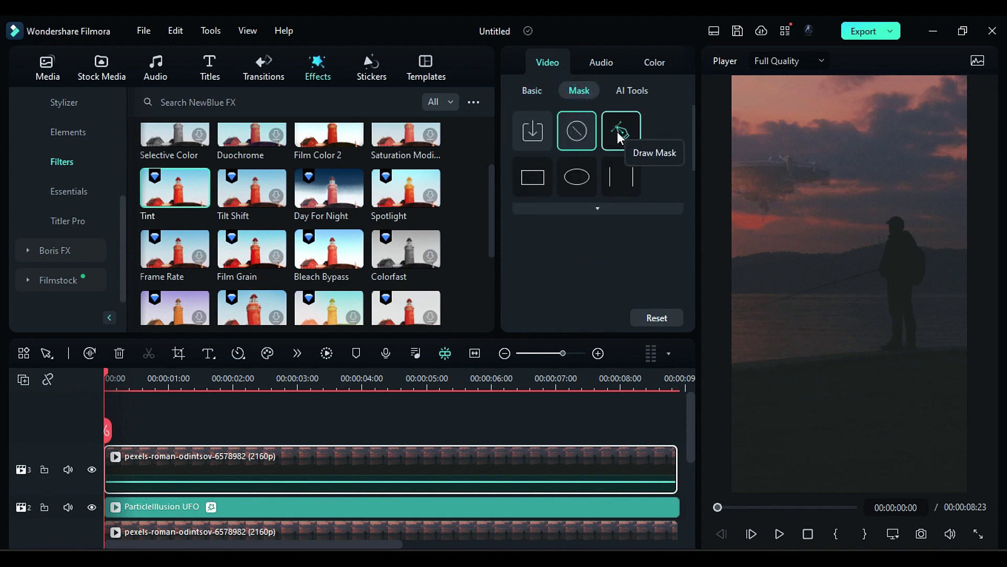
{"action": "left_click", "coordinate": [644, 145]}
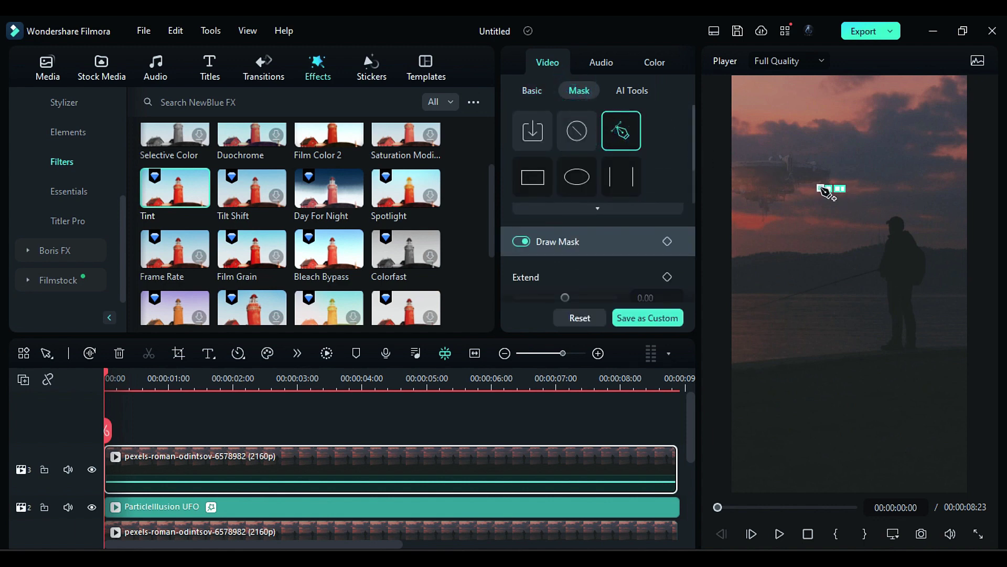
{"action": "mouse_move", "coordinate": [820, 188]}
{"action": "left_mouse_down"}
{"action": "mouse_move", "coordinate": [756, 186]}
{"action": "mouse_move", "coordinate": [742, 147]}
{"action": "mouse_move", "coordinate": [853, 145]}
{"action": "mouse_move", "coordinate": [846, 190]}
{"action": "left_mouse_up"}
{"action": "left_click", "coordinate": [532, 90]}
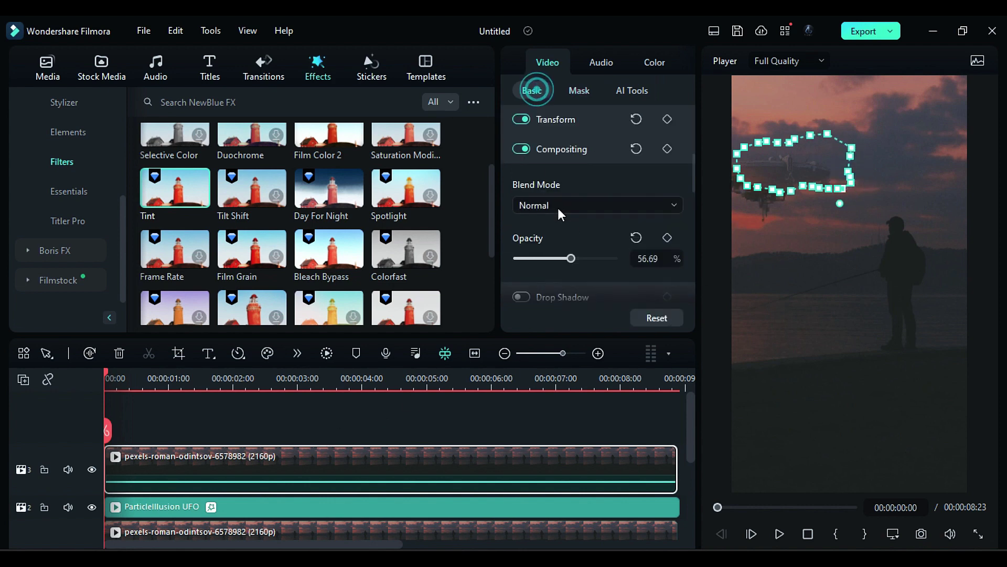
{"action": "left_click_drag", "start_coordinate": [600, 262], "coordinate": [610, 257]}
Soften the mask with blur strength 69.29 and set the overlay's opacity to 77.95%.
{"action": "left_click", "coordinate": [579, 94]}
{"action": "scroll", "coordinate": [553, 233], "scroll_direction": "down", "scroll_amount": 3}
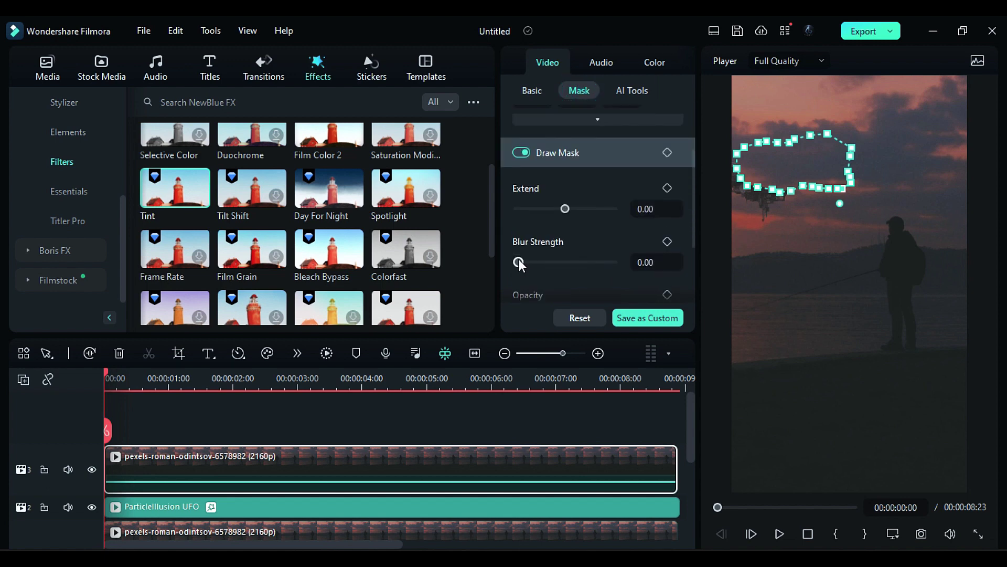
{"action": "left_click_drag", "start_coordinate": [520, 262], "coordinate": [560, 268]}
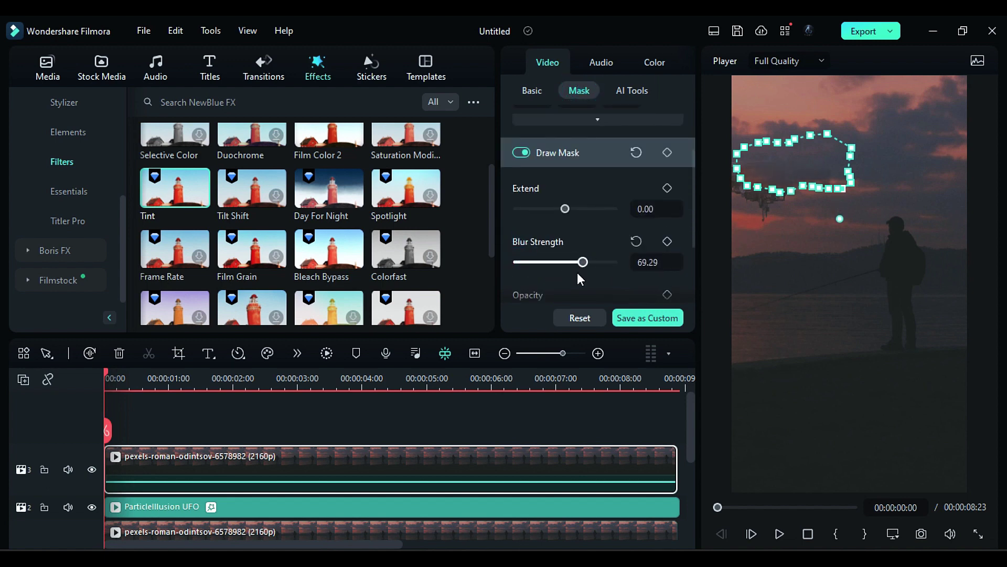
{"action": "left_click", "coordinate": [532, 90]}
{"action": "left_click", "coordinate": [555, 120]}
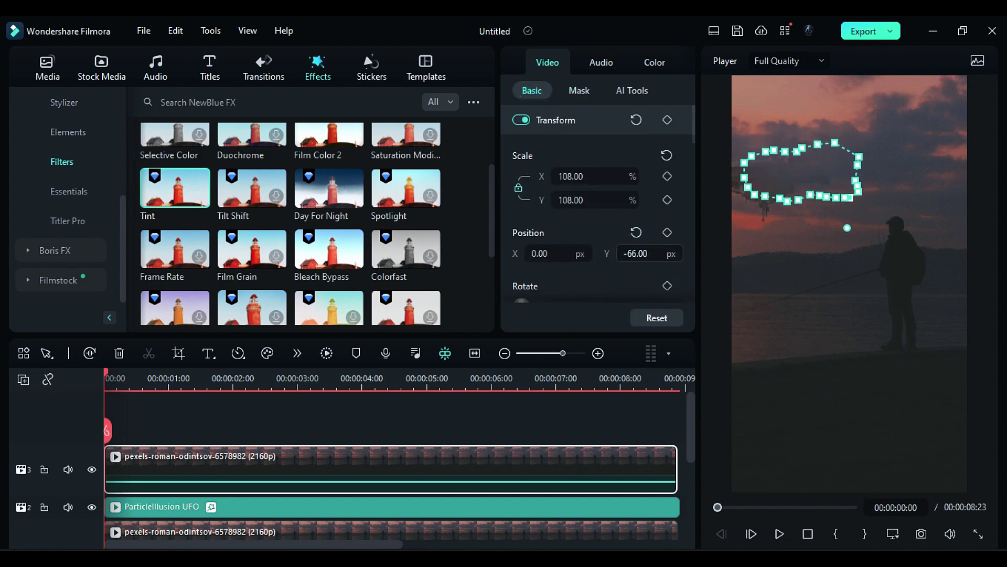
{"action": "scroll", "coordinate": [590, 247], "scroll_direction": "down", "scroll_amount": 5}
{"action": "left_click_drag", "start_coordinate": [578, 286], "coordinate": [591, 285]}
Add an Adjustment Layer on track 4 and extend it to the timeline end.
{"action": "left_click", "coordinate": [47, 67]}
{"action": "left_click", "coordinate": [75, 220]}
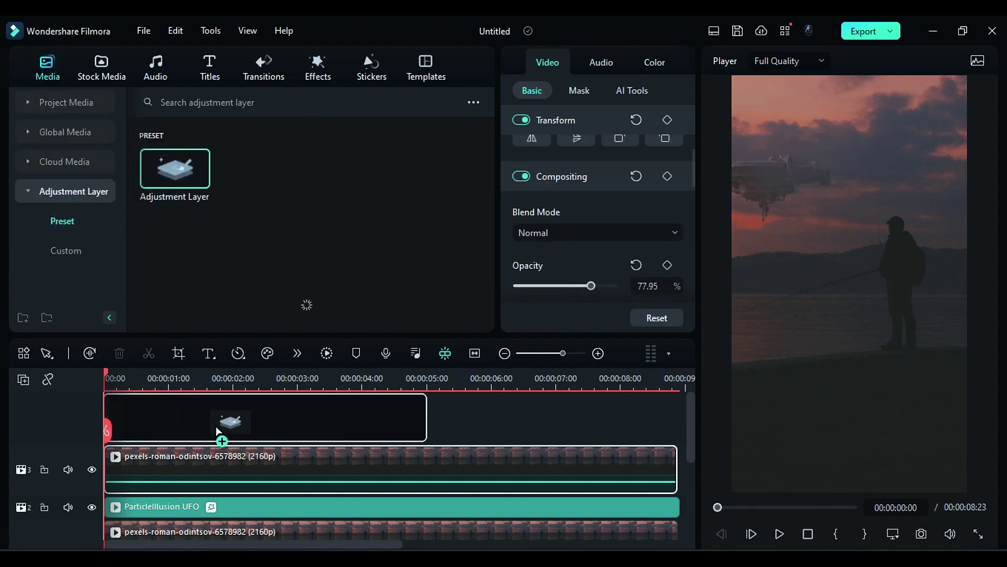
{"action": "left_click_drag", "start_coordinate": [165, 176], "coordinate": [295, 441]}
{"action": "left_click_drag", "start_coordinate": [427, 454], "coordinate": [677, 454]}
Darken the adjustment layer with lower exposure, tweaked tone controls and HSL shifts.
{"action": "left_click", "coordinate": [584, 61]}
{"action": "left_click_drag", "start_coordinate": [565, 196], "coordinate": [558, 196]}
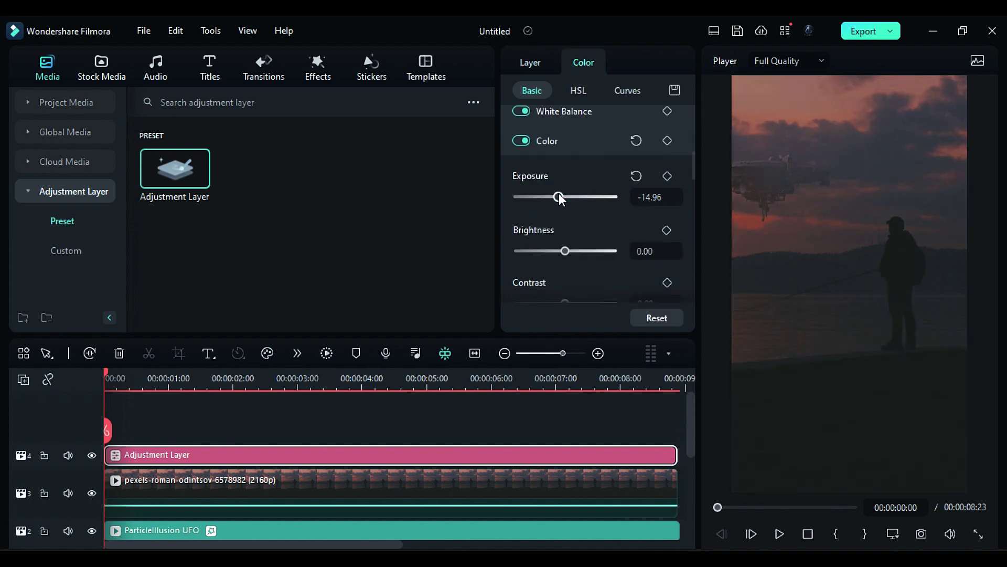
{"action": "left_click_drag", "start_coordinate": [565, 252], "coordinate": [560, 252]}
{"action": "left_click_drag", "start_coordinate": [565, 260], "coordinate": [578, 237]}
{"action": "scroll", "coordinate": [578, 238], "scroll_direction": "down", "scroll_amount": 3}
{"action": "left_click_drag", "start_coordinate": [565, 158], "coordinate": [560, 158]}
{"action": "left_click_drag", "start_coordinate": [565, 211], "coordinate": [558, 211]}
{"action": "left_click", "coordinate": [578, 90]}
{"action": "left_click_drag", "start_coordinate": [565, 291], "coordinate": [581, 291]}
Add the S-Log 03 effect at 39% opacity and stretch it to 8:22.
{"action": "left_click", "coordinate": [319, 71]}
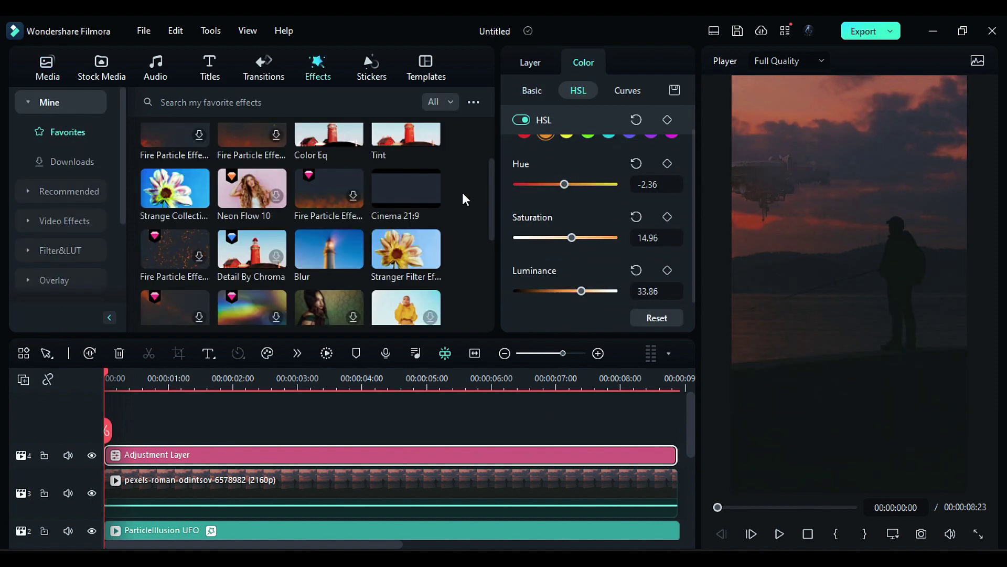
{"action": "left_click_drag", "start_coordinate": [491, 215], "coordinate": [511, 287]}
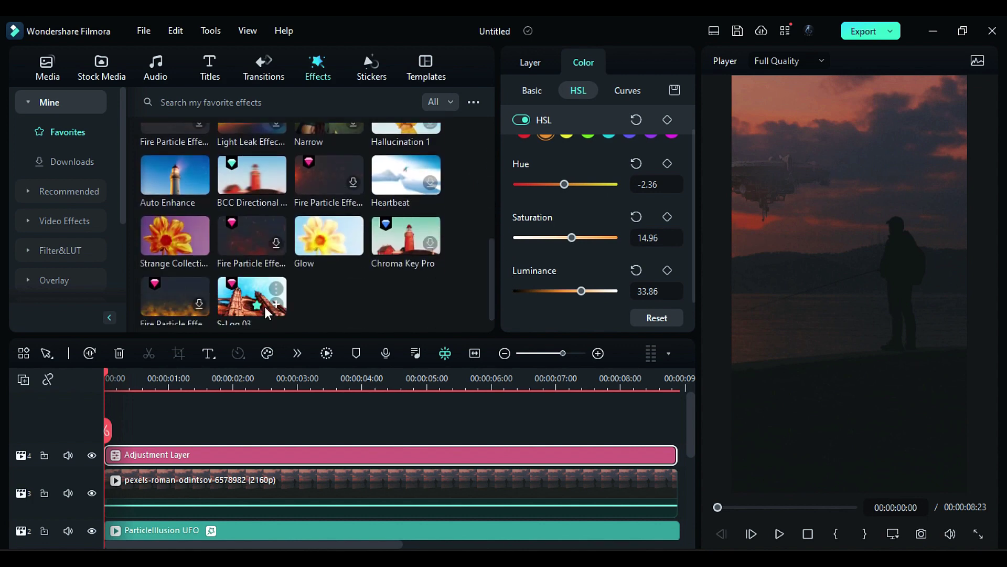
{"action": "left_click_drag", "start_coordinate": [236, 294], "coordinate": [108, 443]}
{"action": "left_click_drag", "start_coordinate": [614, 175], "coordinate": [555, 179]}
{"action": "left_click_drag", "start_coordinate": [424, 454], "coordinate": [673, 499]}
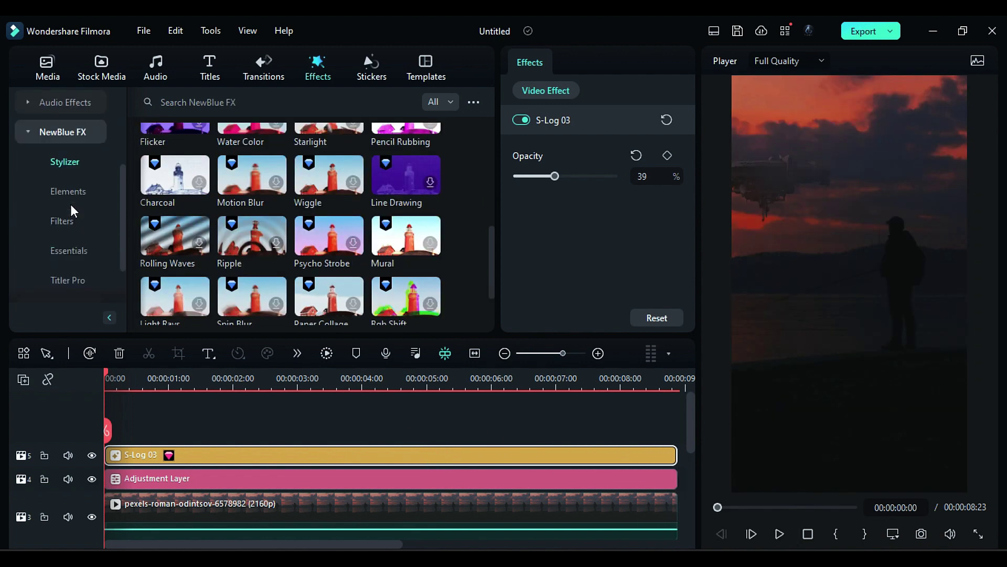
Add NewBlue Sharpen above, extend it to 8:22 and set strength 37.
{"action": "scroll", "coordinate": [71, 204], "scroll_direction": "down", "scroll_amount": 2}
{"action": "left_click", "coordinate": [68, 191]}
{"action": "left_click_drag", "start_coordinate": [174, 168], "coordinate": [113, 454]}
{"action": "left_click_drag", "start_coordinate": [431, 473], "coordinate": [675, 455]}
{"action": "left_click", "coordinate": [652, 259]}
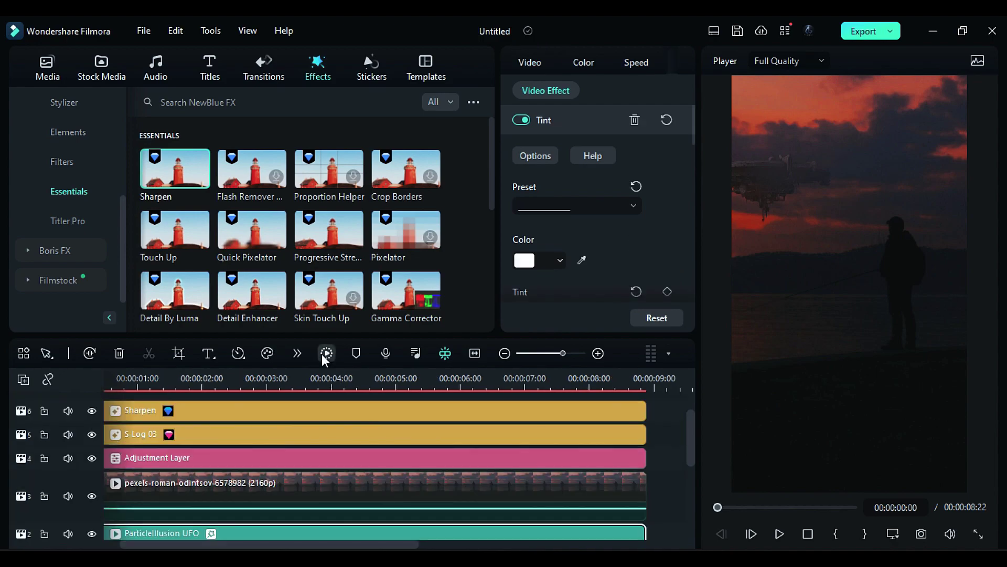
Render the 222-frame preview and play the finished UFO composite back.
{"action": "left_click", "coordinate": [325, 353]}
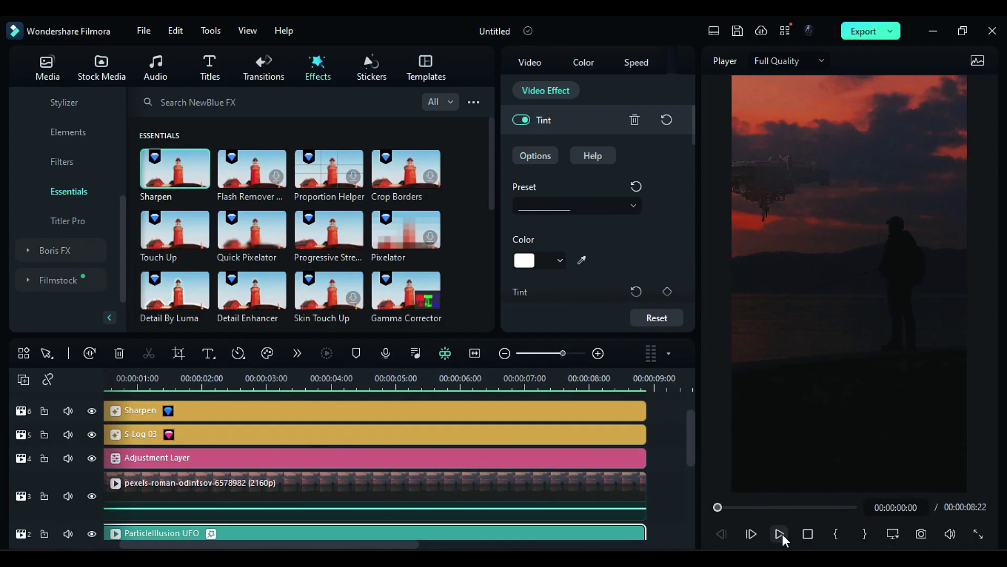
{"action": "left_click", "coordinate": [780, 534]}
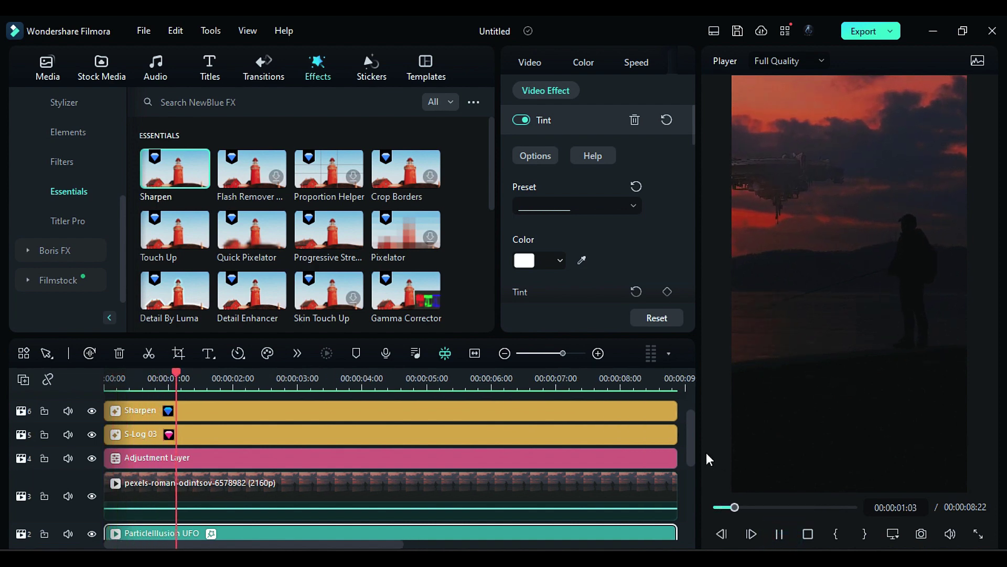